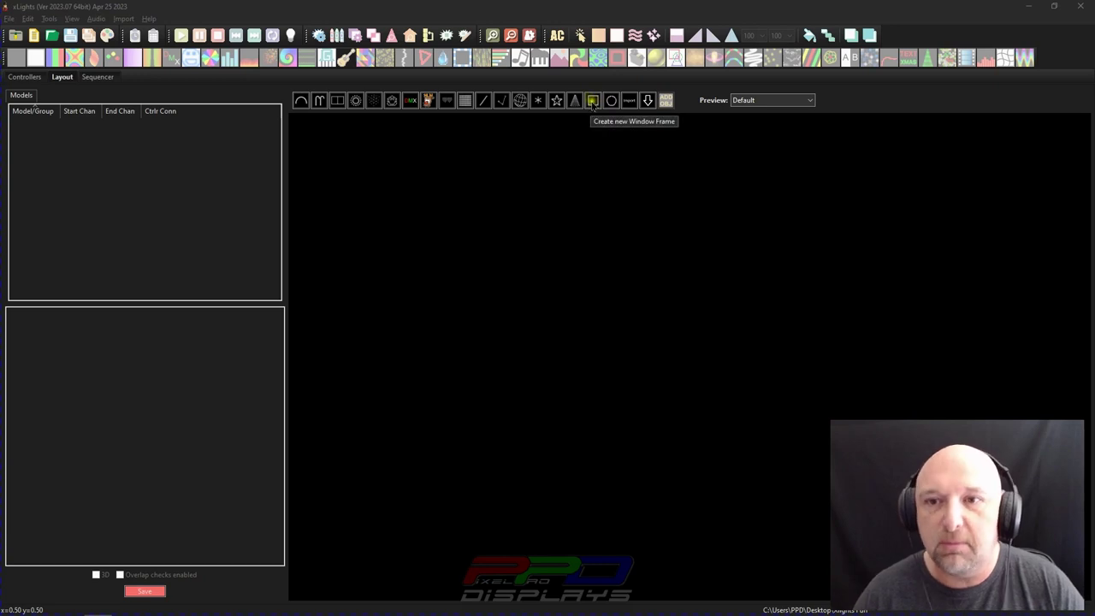
Choose the Window Frame model type from the Layout toolbar.
{"action": "left_click", "coordinate": [593, 101]}
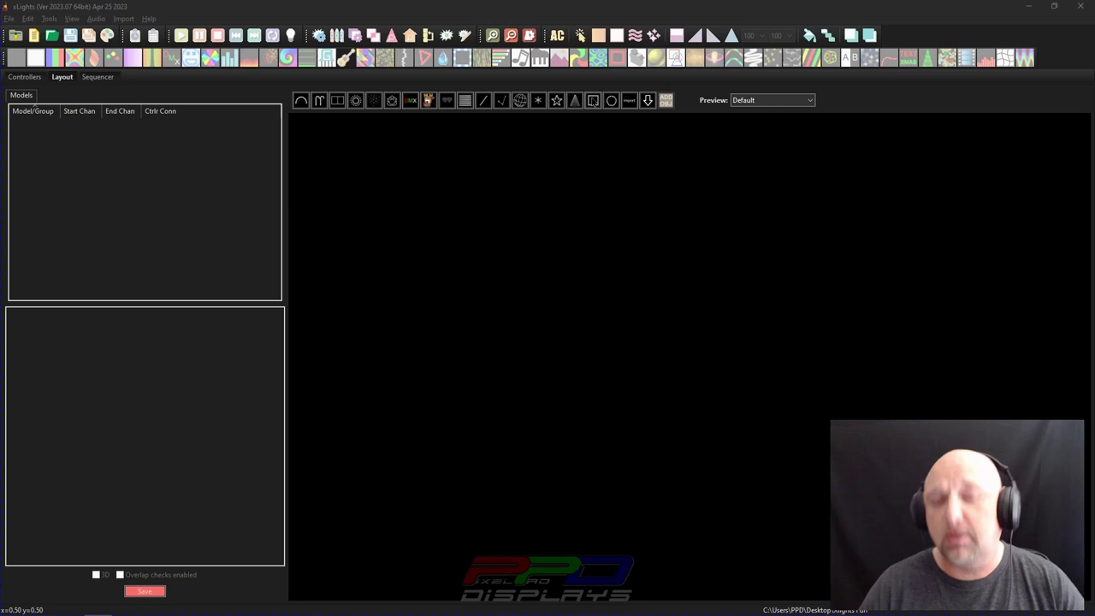
Draw a Window Frame with 20 lights per side and resize it.
{"action": "left_click", "coordinate": [593, 100]}
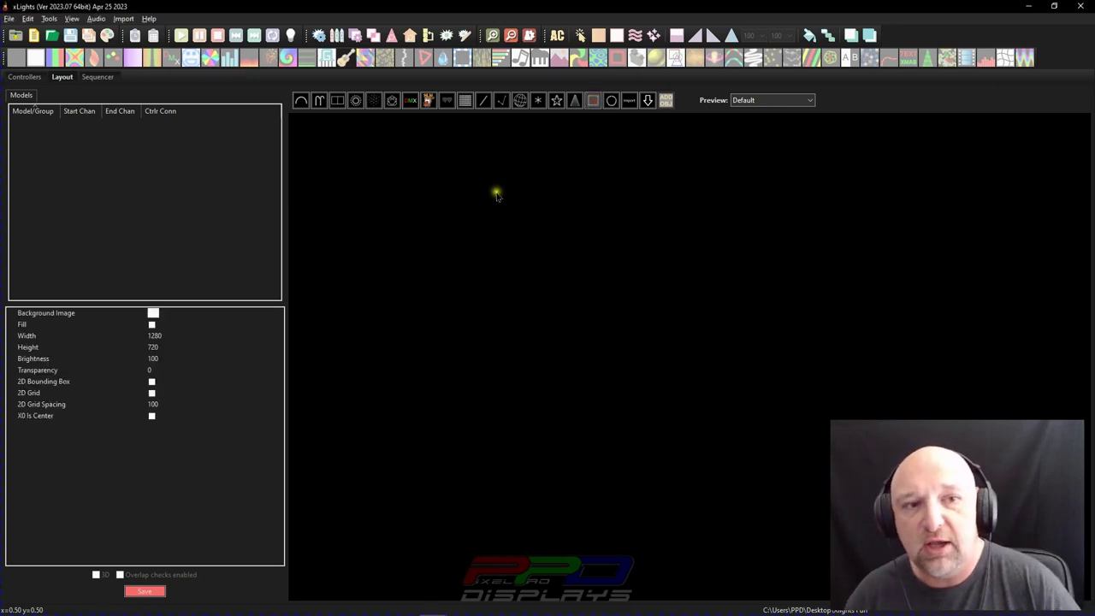
{"action": "left_click_drag", "start_coordinate": [399, 212], "coordinate": [478, 292]}
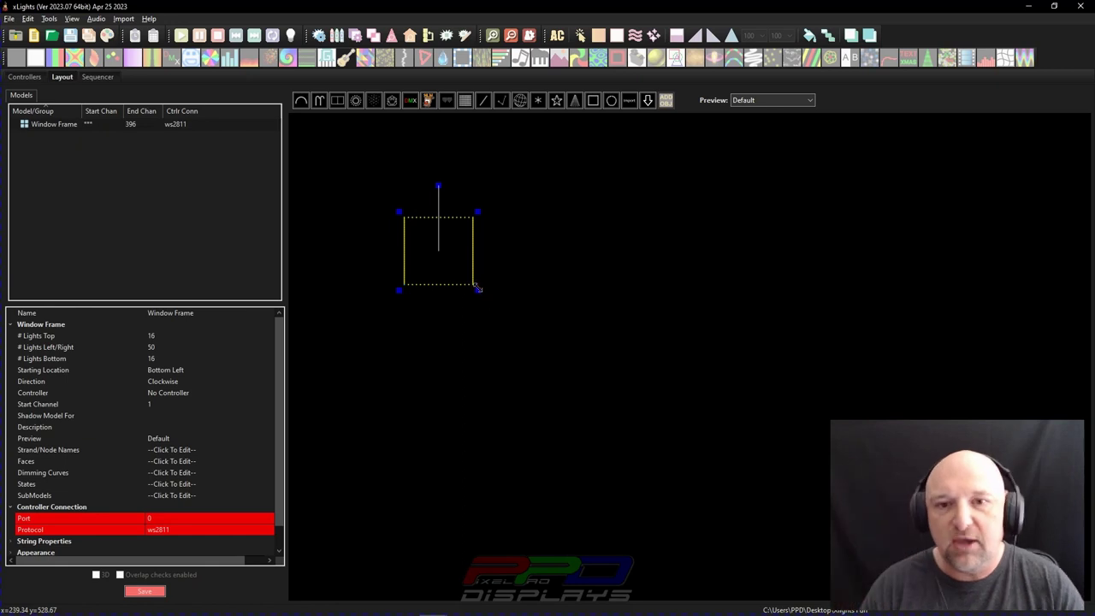
{"action": "left_click", "coordinate": [155, 336]}
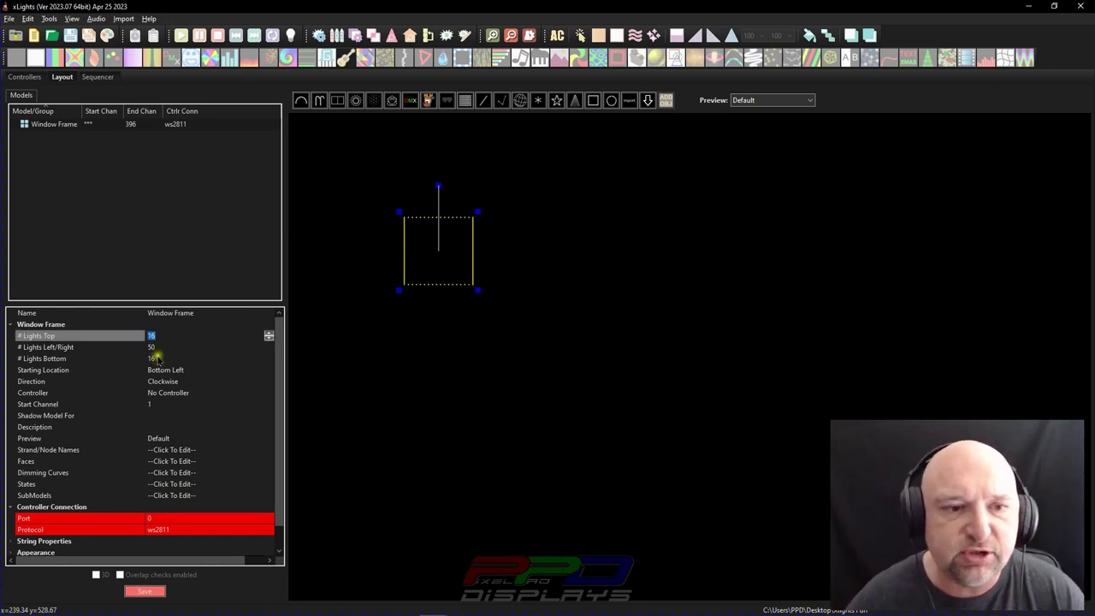
{"action": "left_click", "coordinate": [155, 358]}
{"action": "left_click", "coordinate": [155, 347]}
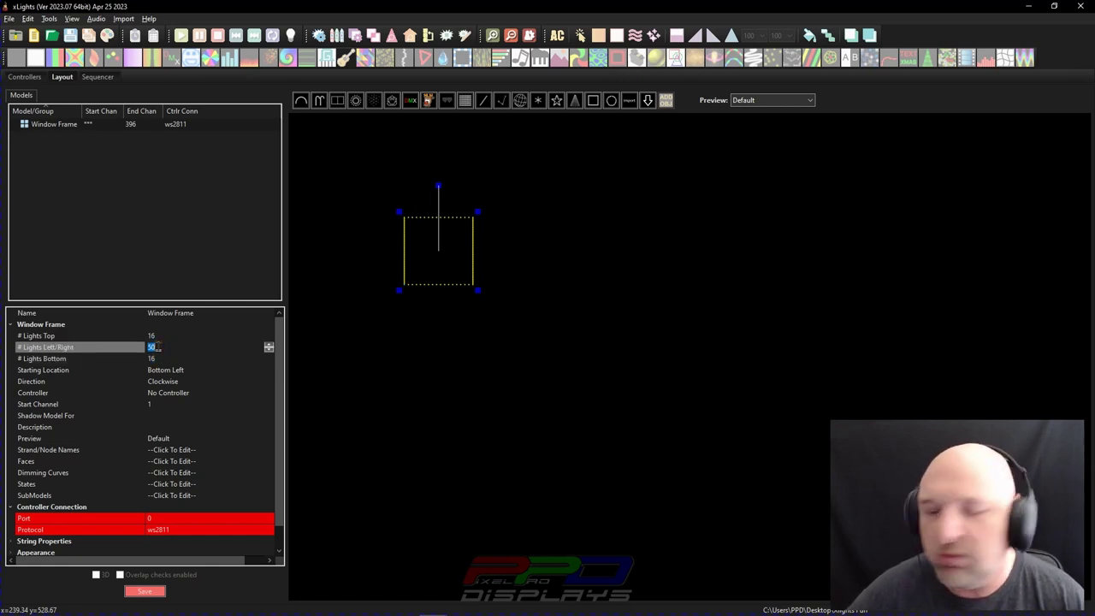
{"action": "type", "text": "20"}
{"action": "key", "text": "Return"}
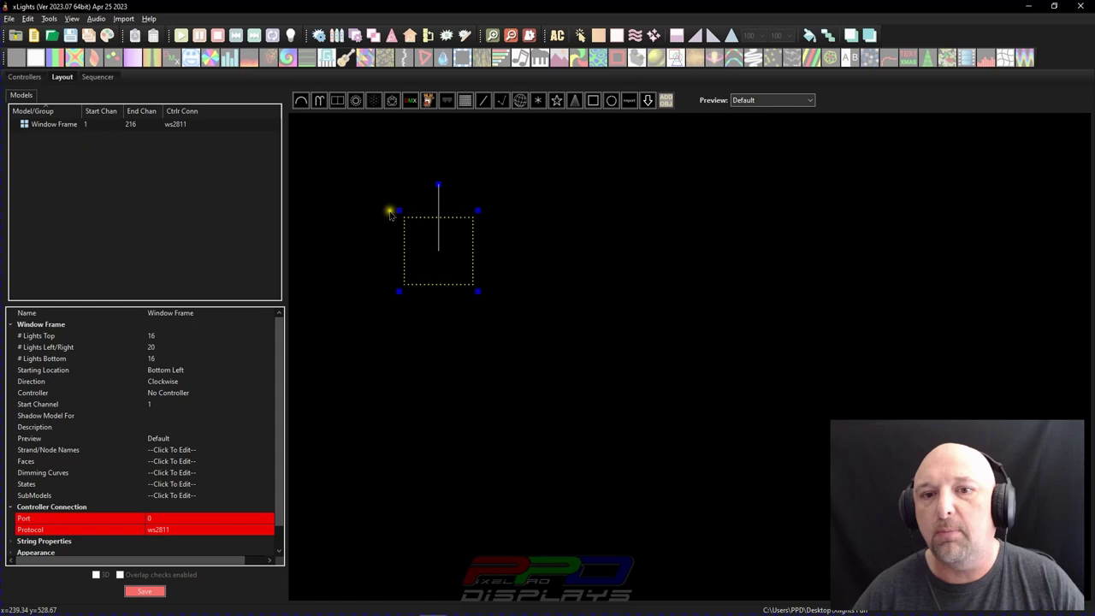
{"action": "left_click_drag", "start_coordinate": [396, 207], "coordinate": [400, 202]}
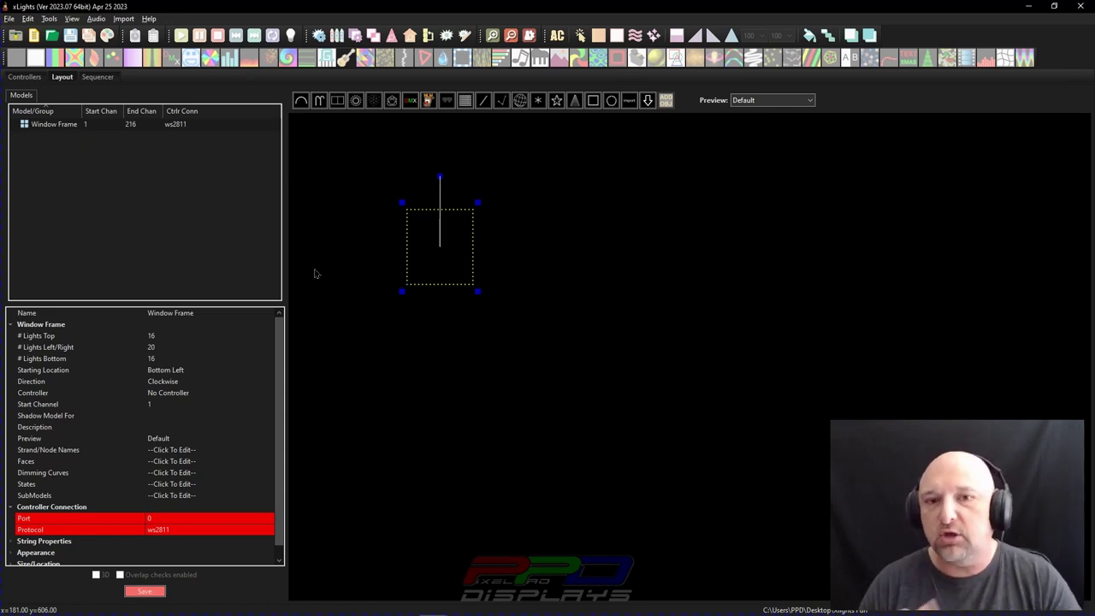
Reselect the Window Frame and open its SubModels editor.
{"action": "left_click", "coordinate": [403, 253]}
{"action": "left_click", "coordinate": [370, 261]}
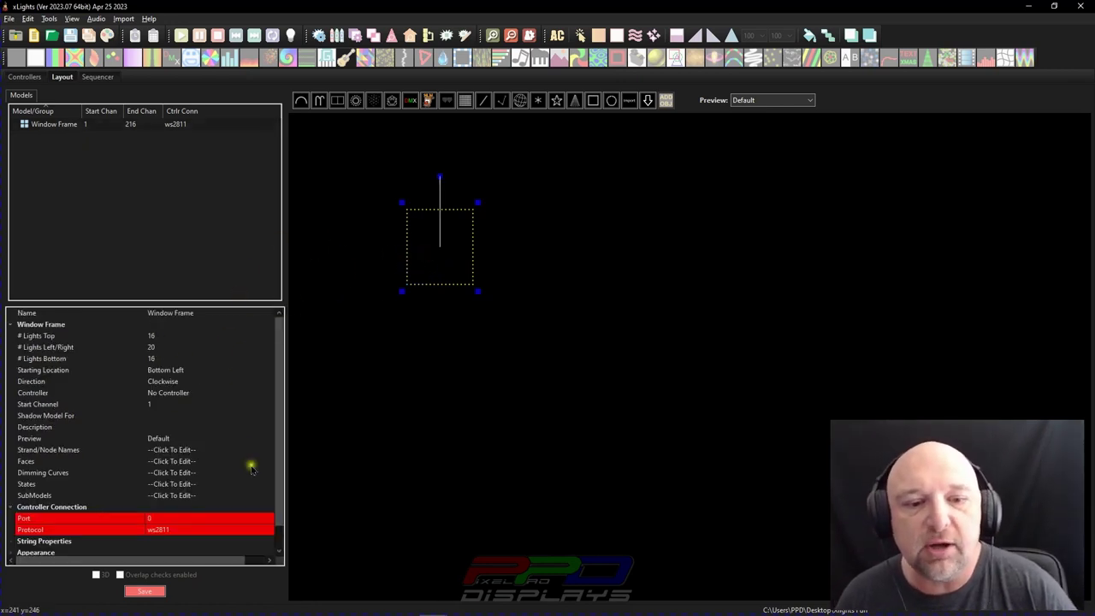
{"action": "left_click", "coordinate": [257, 498]}
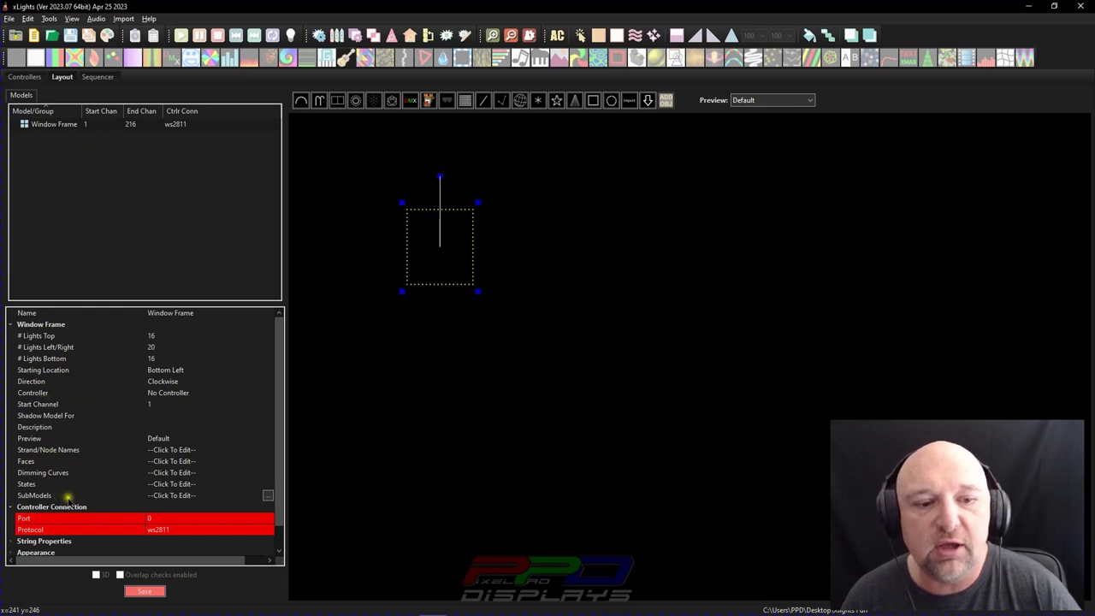
{"action": "left_click", "coordinate": [269, 496]}
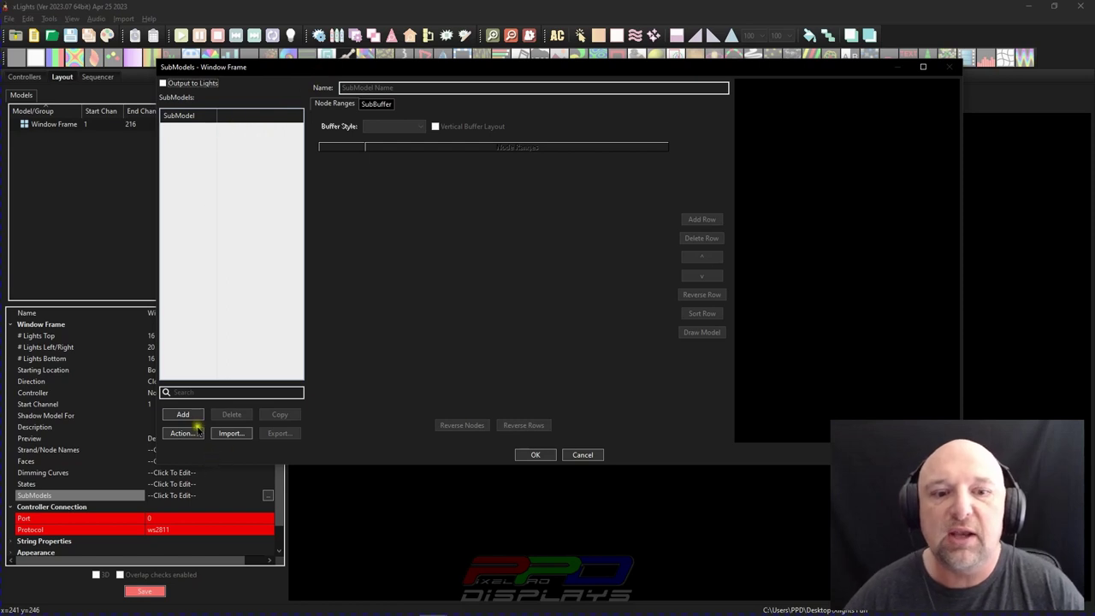
Add submodel Vert1 with node range 1-20 for the frame's left side.
{"action": "left_click", "coordinate": [183, 414]}
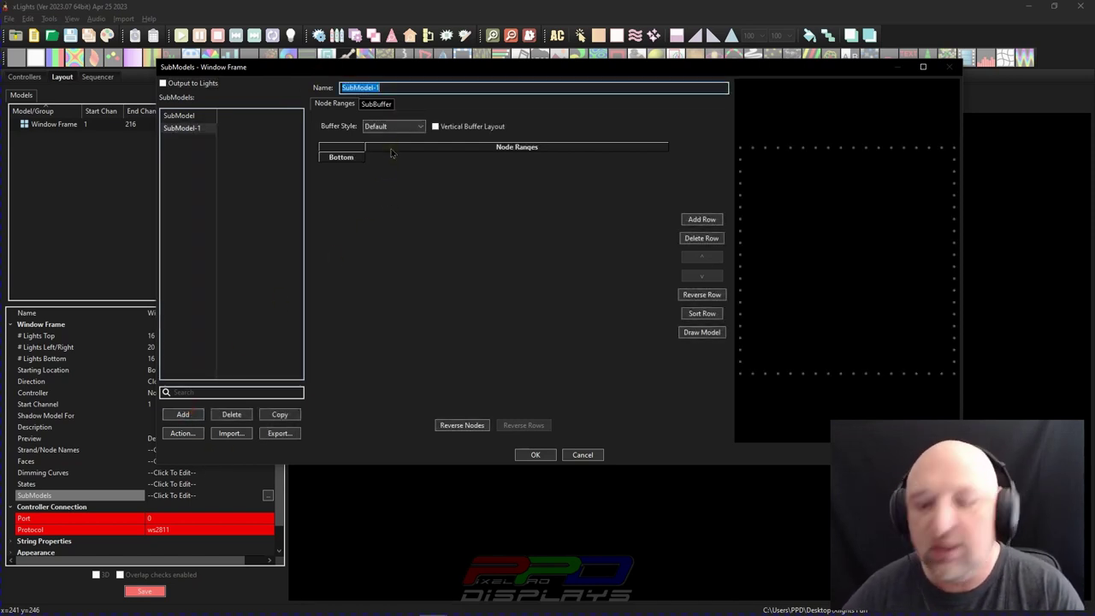
{"action": "type", "text": "Vert1"}
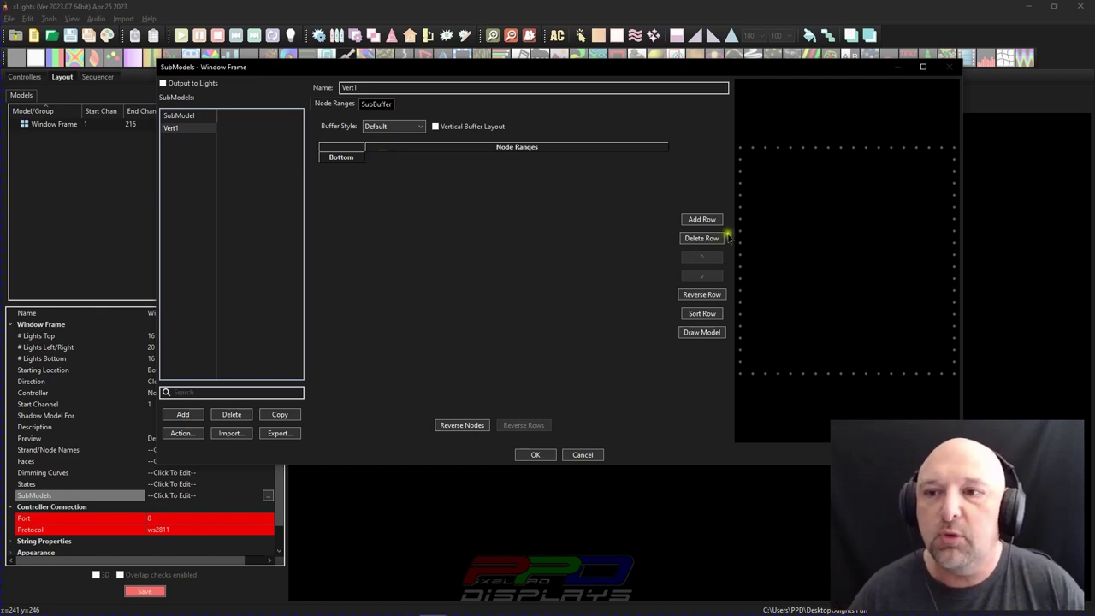
{"action": "scroll", "coordinate": [807, 318], "scroll_direction": "down", "scroll_amount": 2}
{"action": "scroll", "coordinate": [774, 340], "scroll_direction": "up", "scroll_amount": 3}
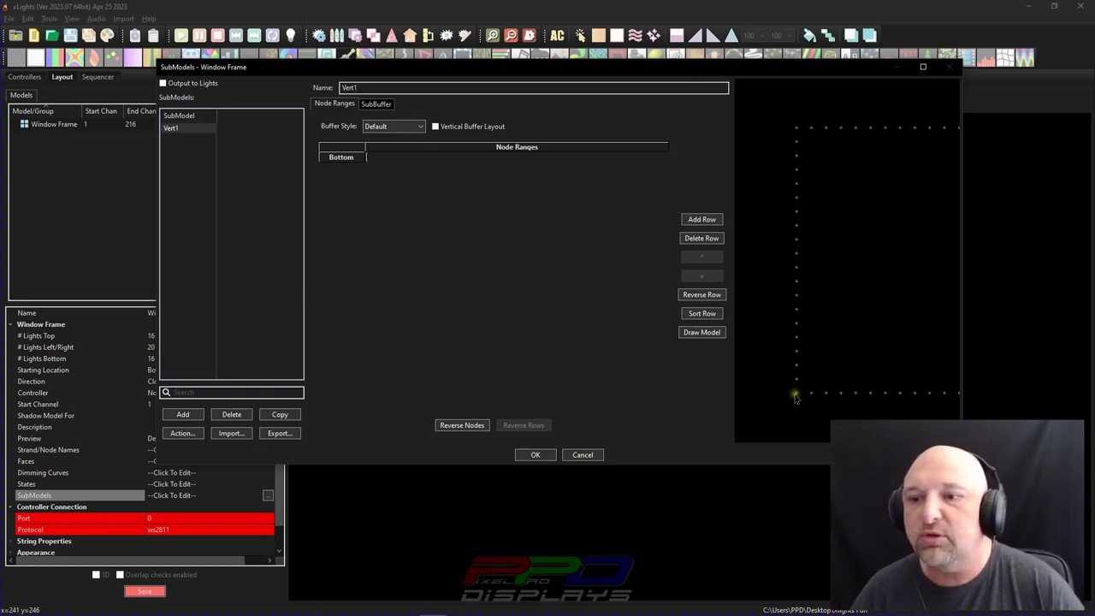
{"action": "left_click_drag", "start_coordinate": [796, 396], "coordinate": [797, 394]}
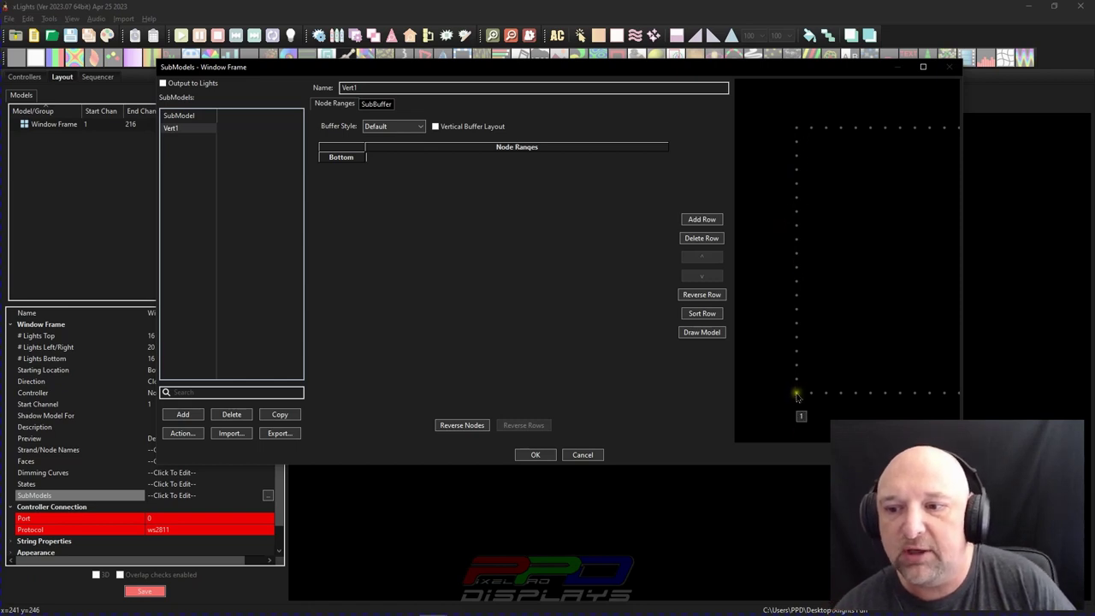
{"action": "left_click", "coordinate": [788, 165]}
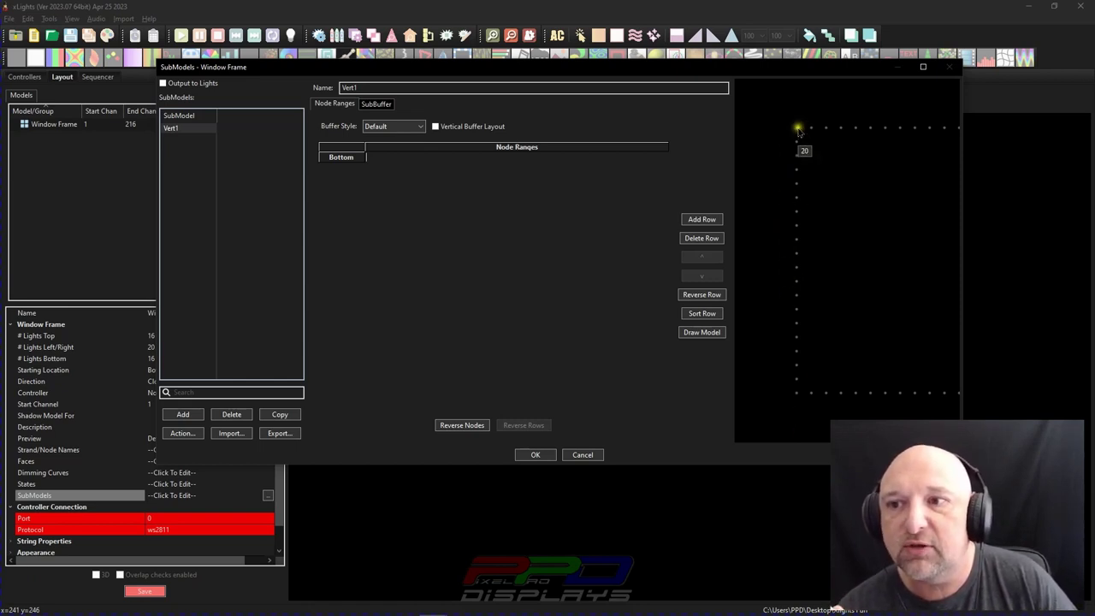
{"action": "left_click", "coordinate": [414, 161]}
{"action": "type", "text": "1"}
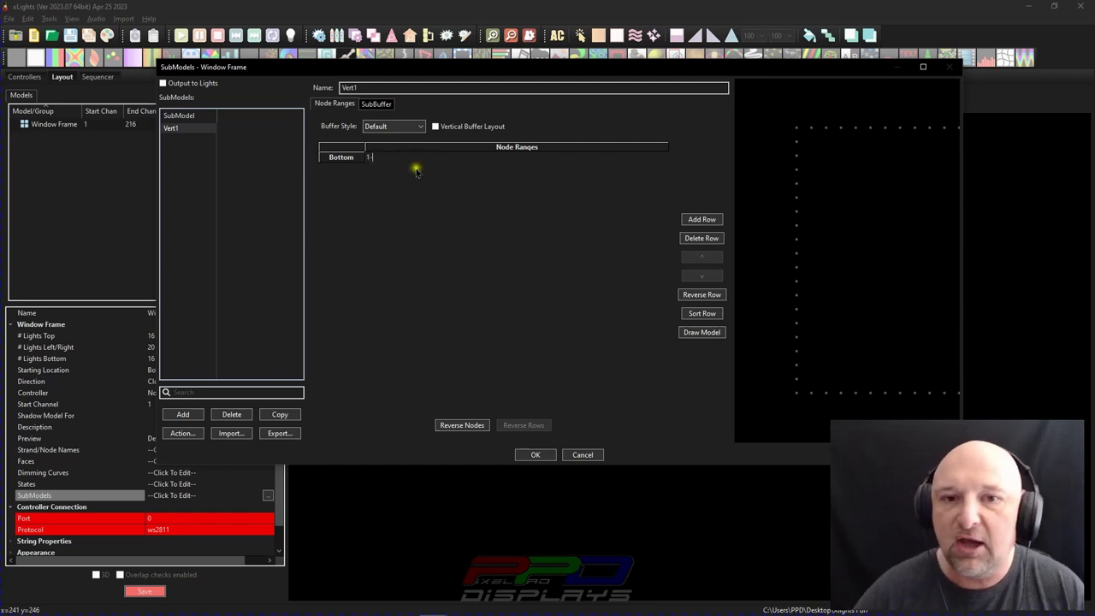
{"action": "type", "text": "-20"}
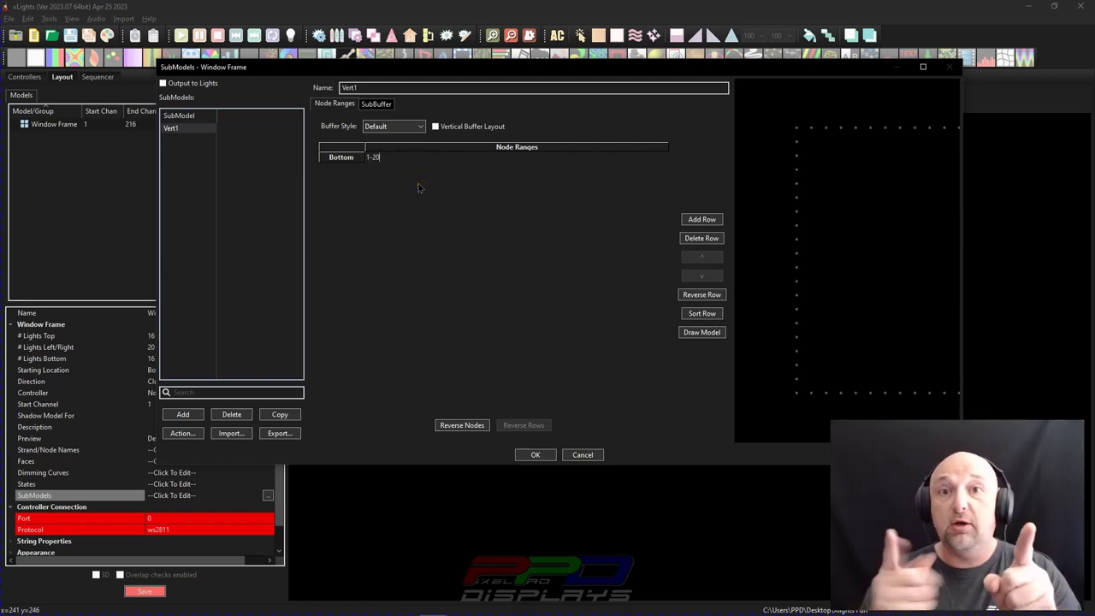
{"action": "left_click_drag", "start_coordinate": [418, 187], "coordinate": [447, 189]}
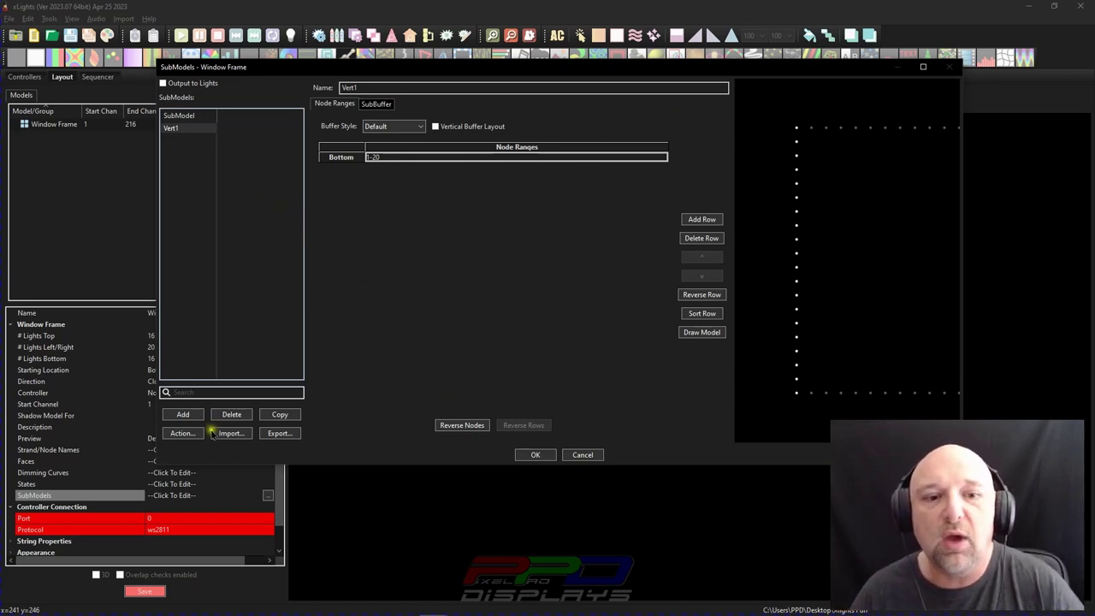
Add submodel Vert2 with node range 56-37 for the right side, then close the editor.
{"action": "left_click", "coordinate": [185, 415]}
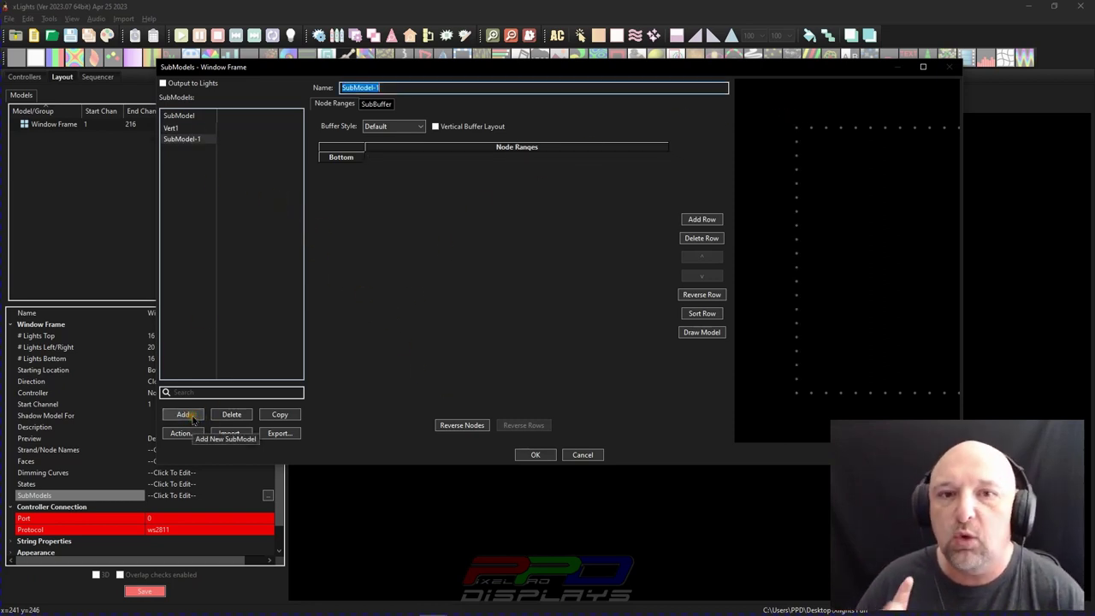
{"action": "type", "text": "Vert2"}
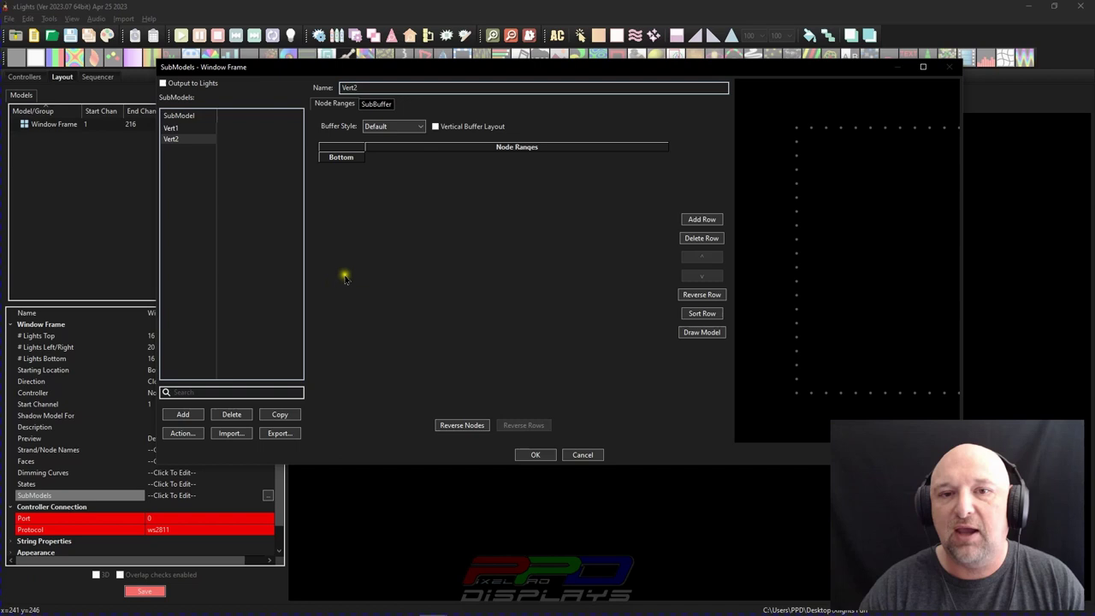
{"action": "scroll", "coordinate": [825, 355], "scroll_direction": "down", "scroll_amount": 3}
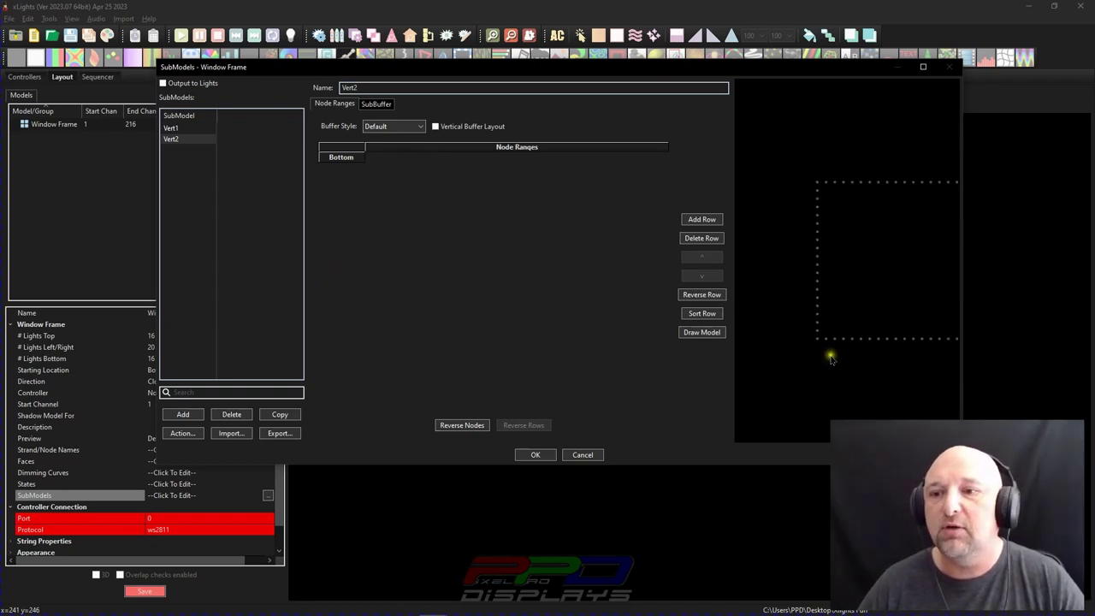
{"action": "left_click_drag", "start_coordinate": [830, 358], "coordinate": [785, 354]}
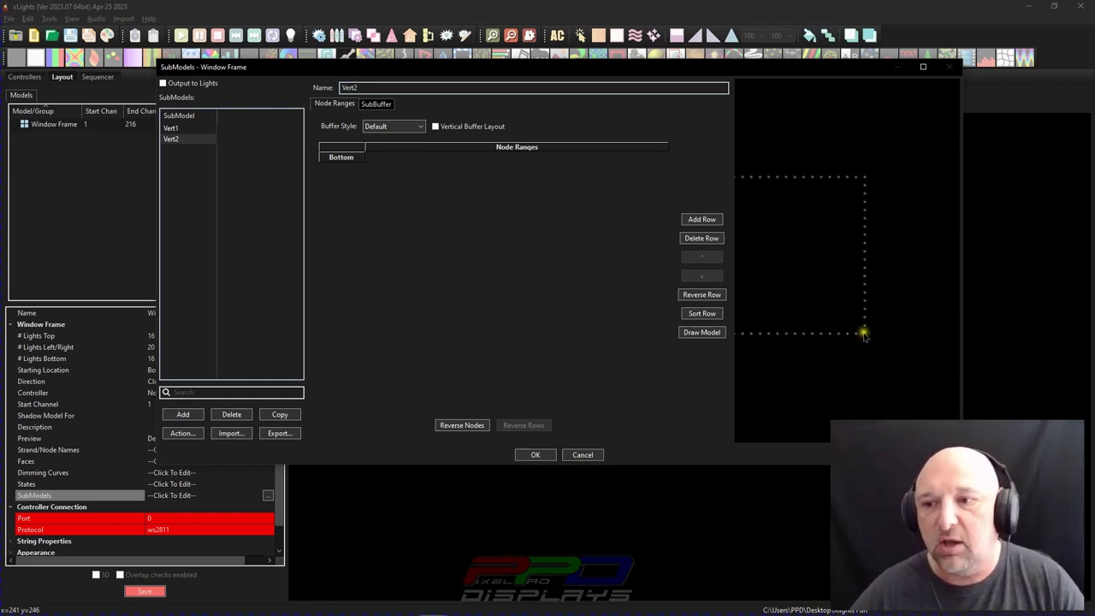
{"action": "scroll", "coordinate": [873, 359], "scroll_direction": "up", "scroll_amount": 2}
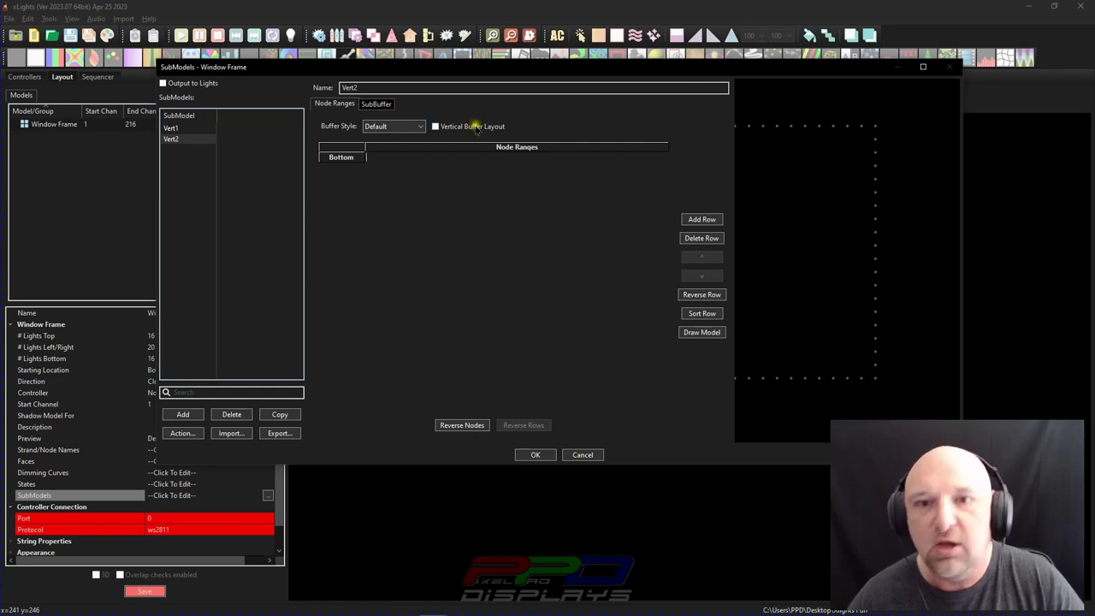
{"action": "left_click", "coordinate": [400, 158]}
{"action": "type", "text": "56-"}
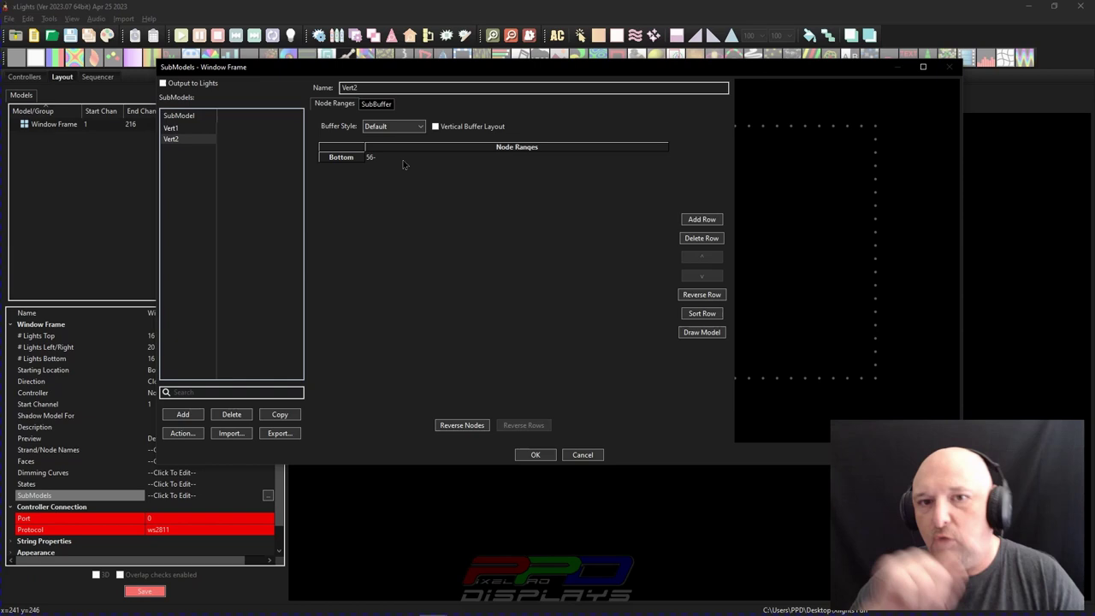
{"action": "type", "text": "37"}
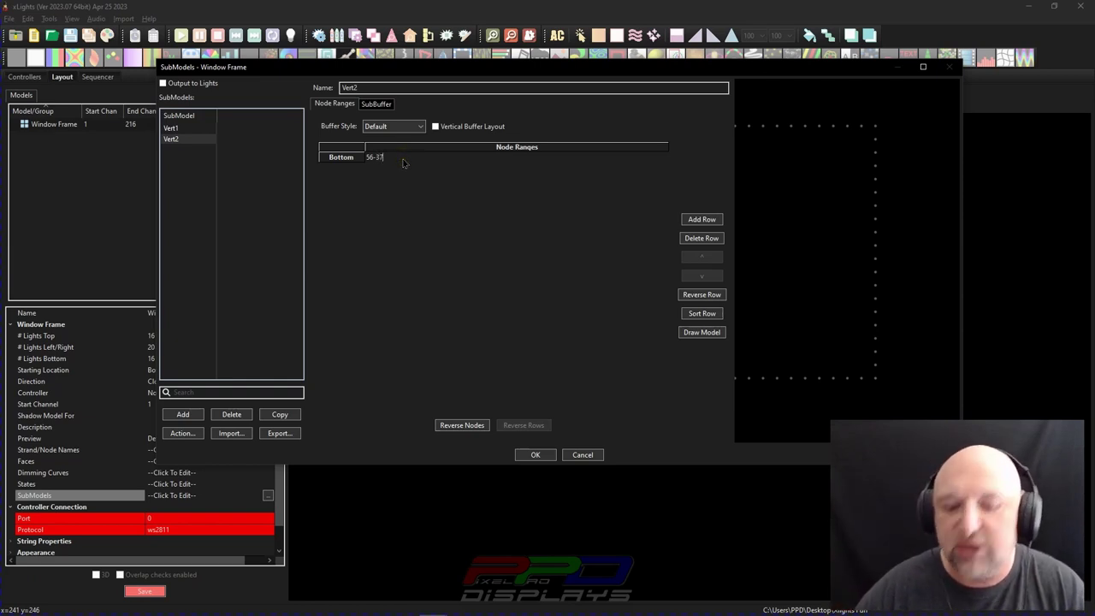
{"action": "key", "text": "Return"}
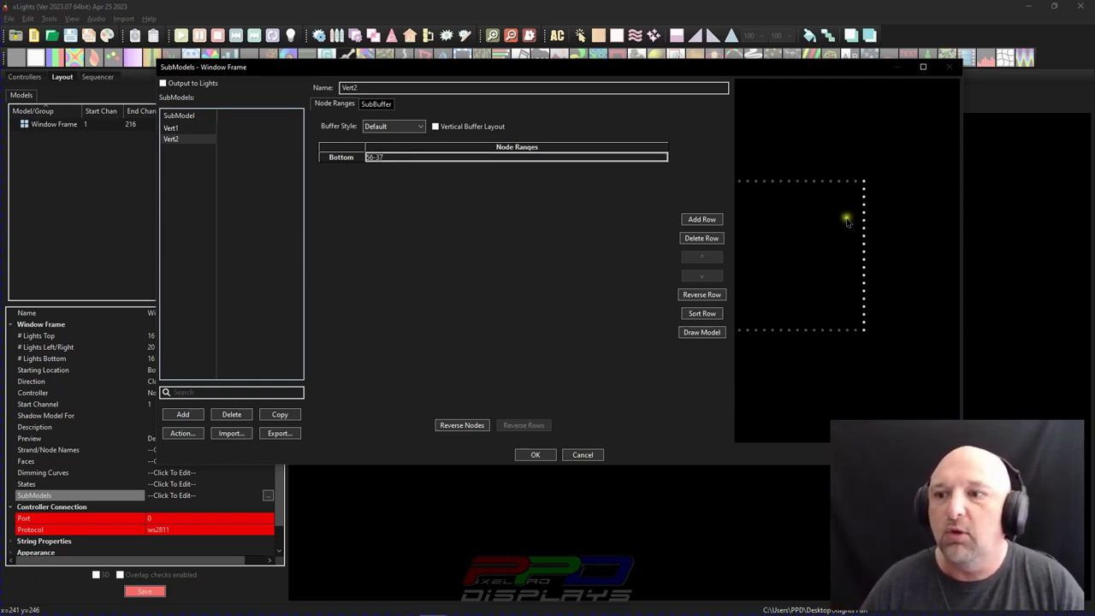
{"action": "scroll", "coordinate": [852, 252], "scroll_direction": "down", "scroll_amount": 2}
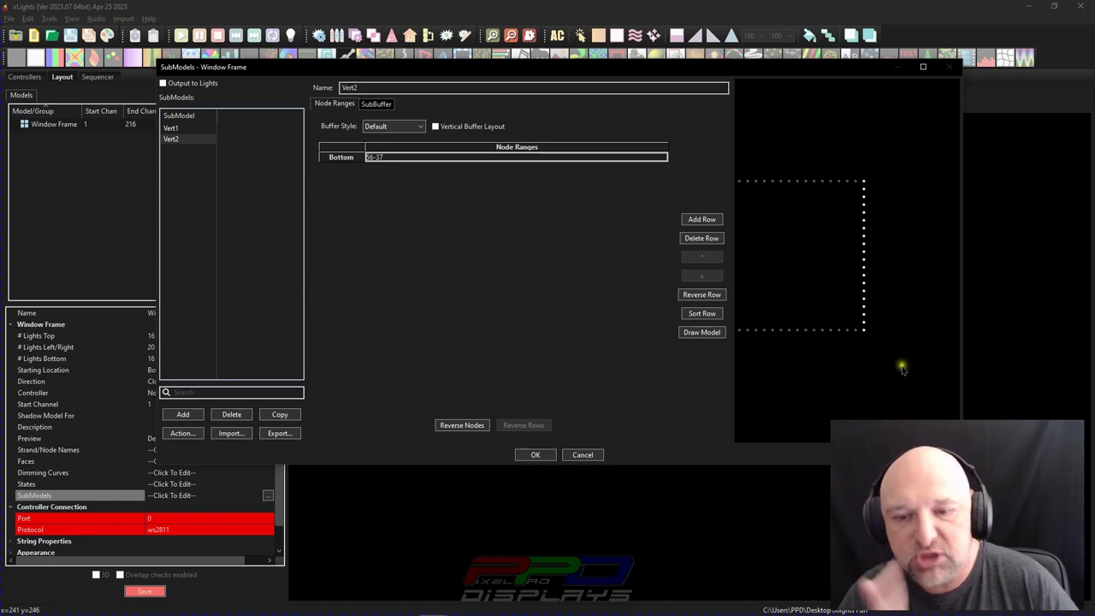
{"action": "left_click", "coordinate": [536, 456]}
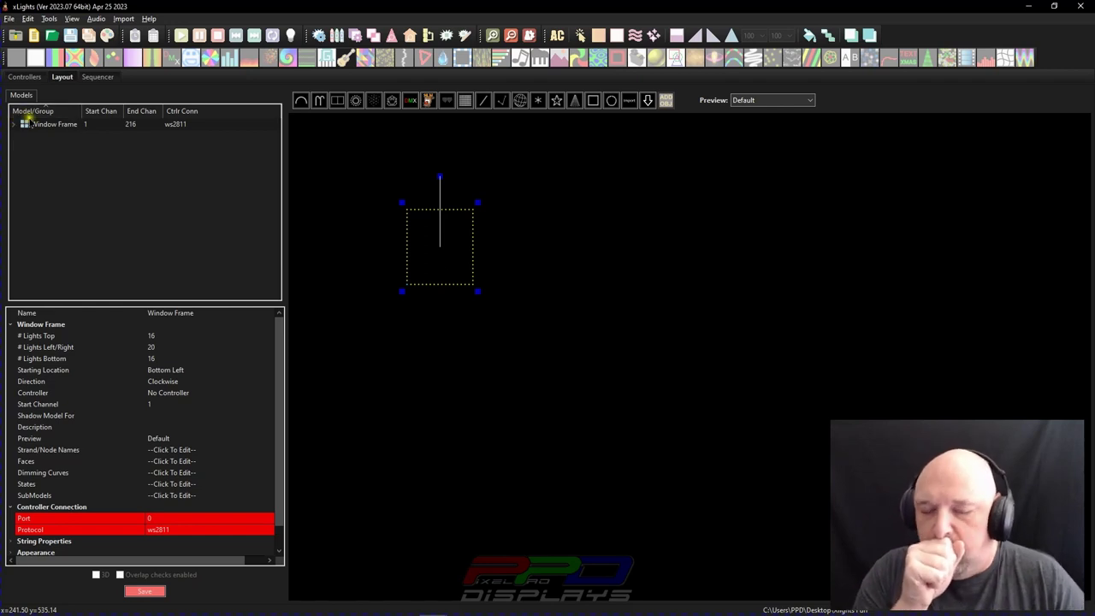
Expand Window Frame to check Vert1 and Vert2, then reselect the whole frame.
{"action": "left_click", "coordinate": [15, 125]}
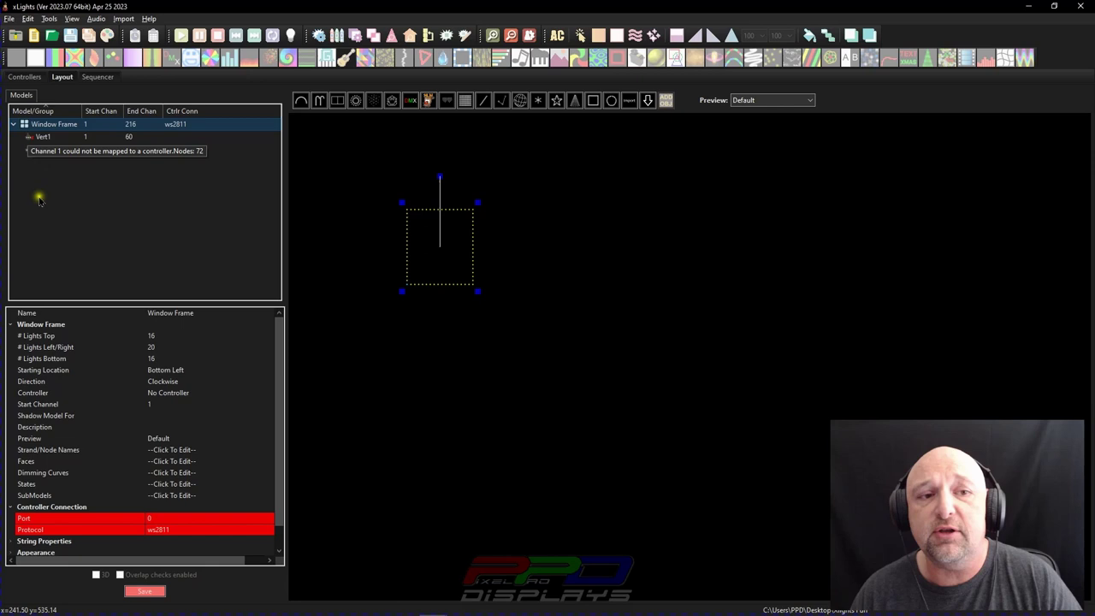
{"action": "left_click", "coordinate": [43, 137]}
{"action": "left_click", "coordinate": [41, 151]}
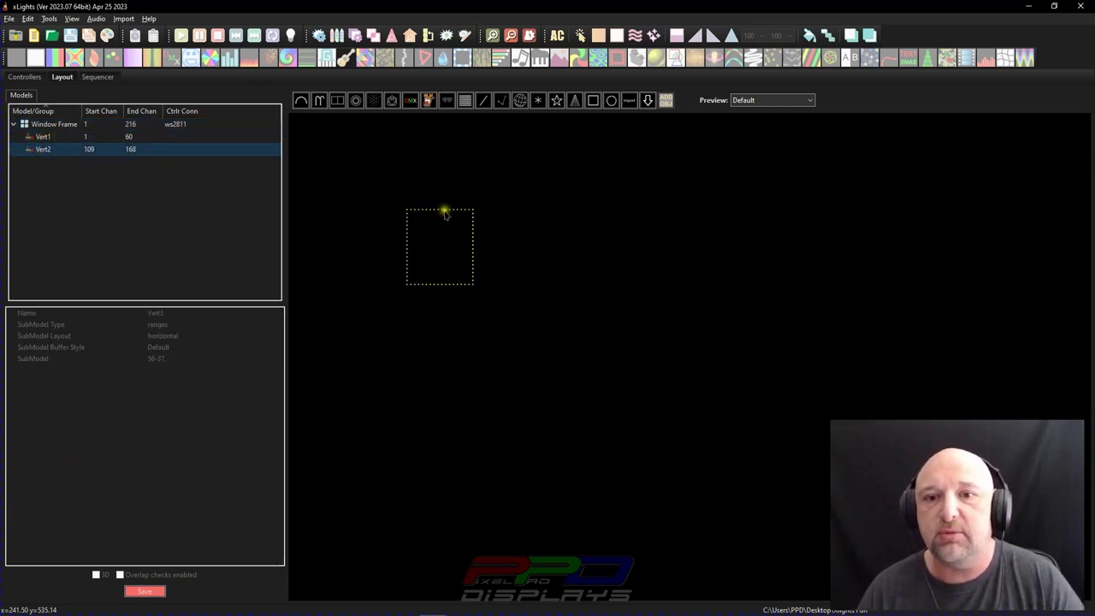
{"action": "left_click", "coordinate": [37, 136]}
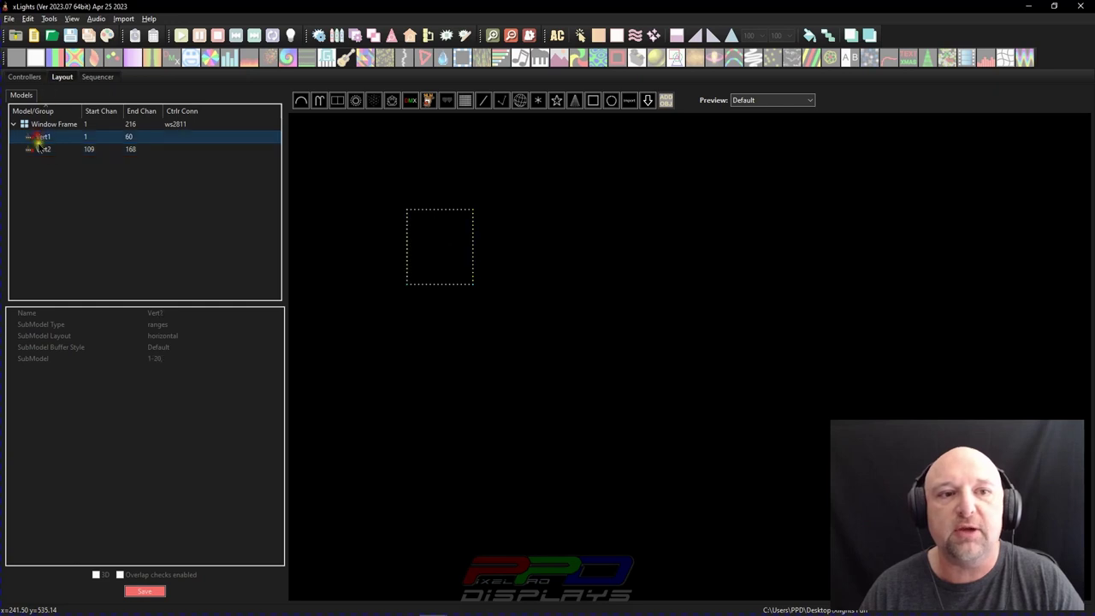
{"action": "left_click", "coordinate": [39, 137]}
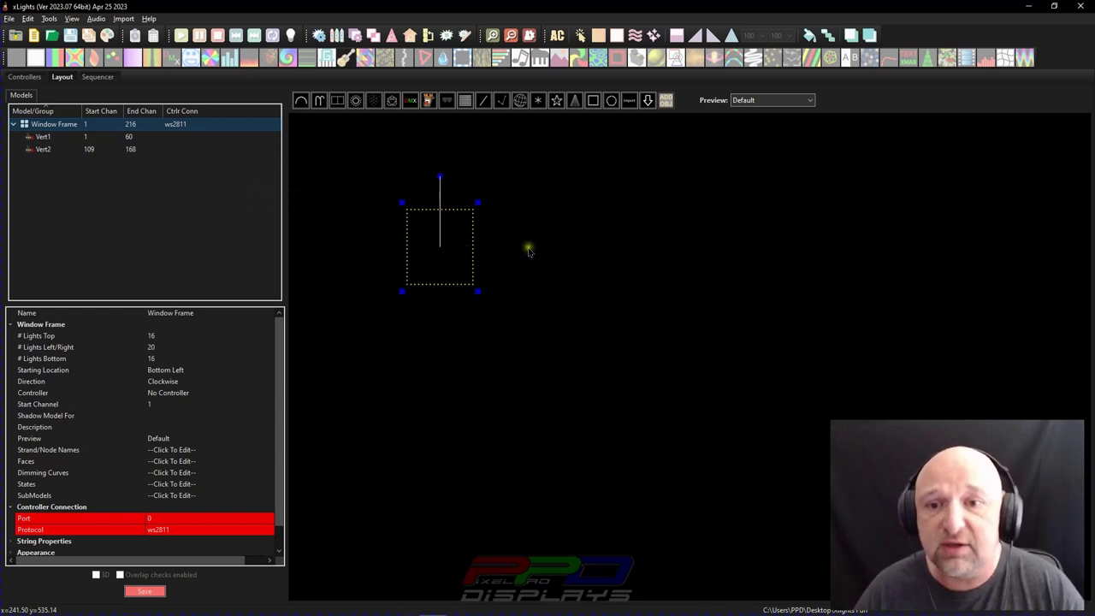
Paste a copy as Window Frame-2 and place it right of the original.
{"action": "key", "text": "ctrl+v"}
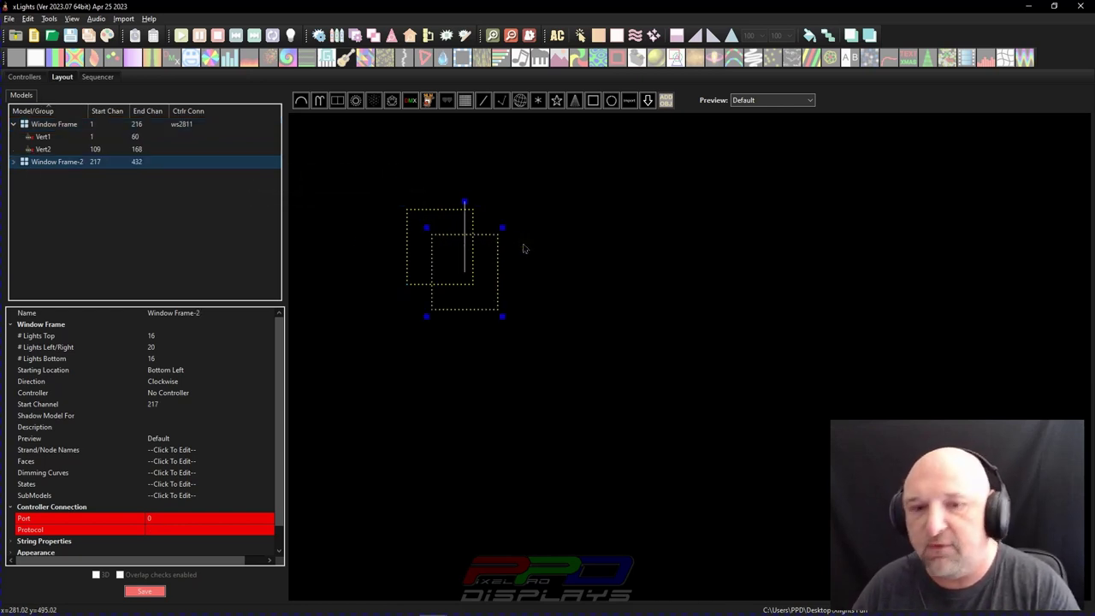
{"action": "left_click_drag", "start_coordinate": [503, 270], "coordinate": [648, 282]}
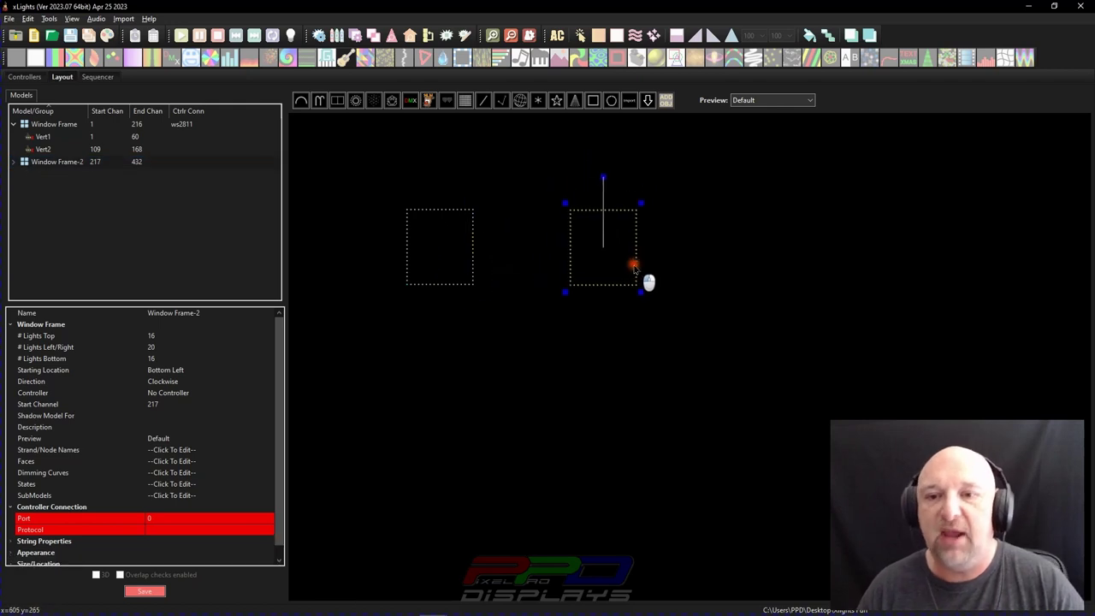
{"action": "left_click", "coordinate": [13, 162]}
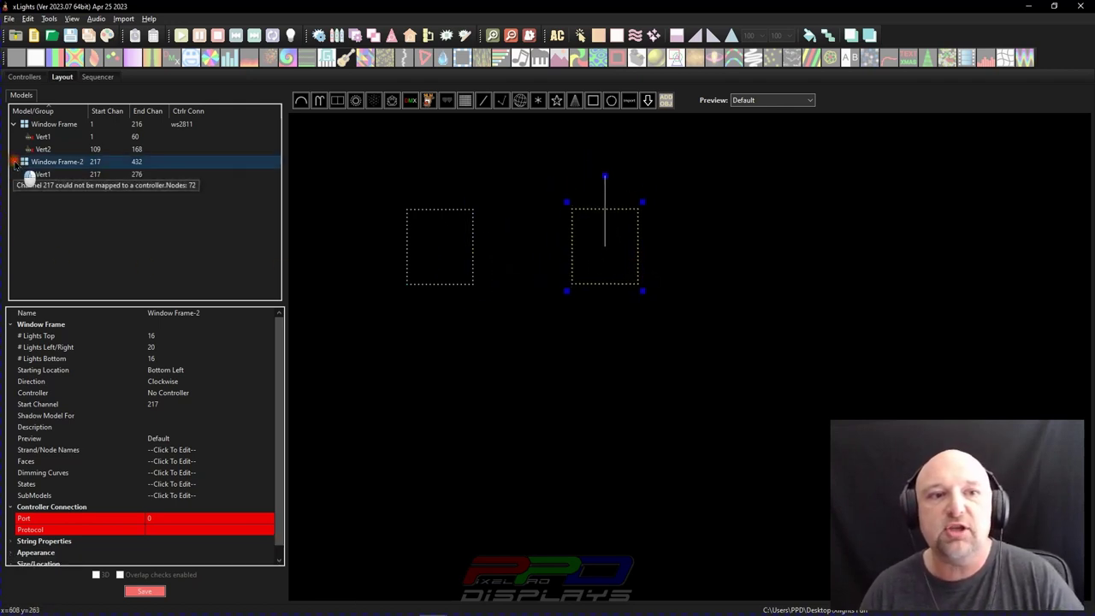
{"action": "left_click", "coordinate": [52, 222]}
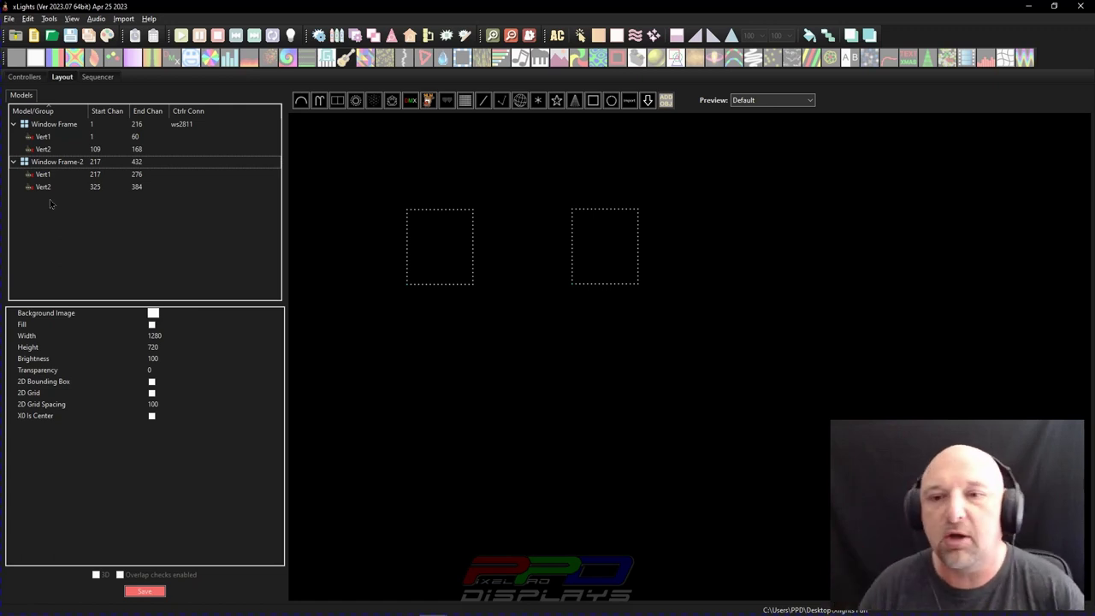
{"action": "left_click_drag", "start_coordinate": [584, 263], "coordinate": [633, 269]}
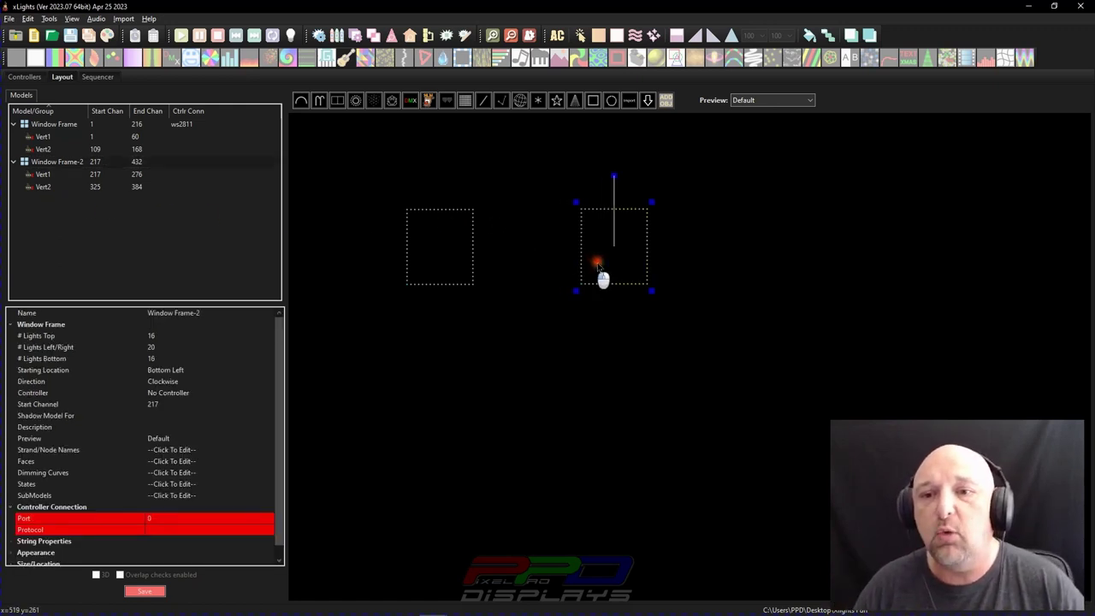
Draw tall Window Frame-3 between the squares with 0 bottom lights and nudge it into place.
{"action": "left_click", "coordinate": [593, 101]}
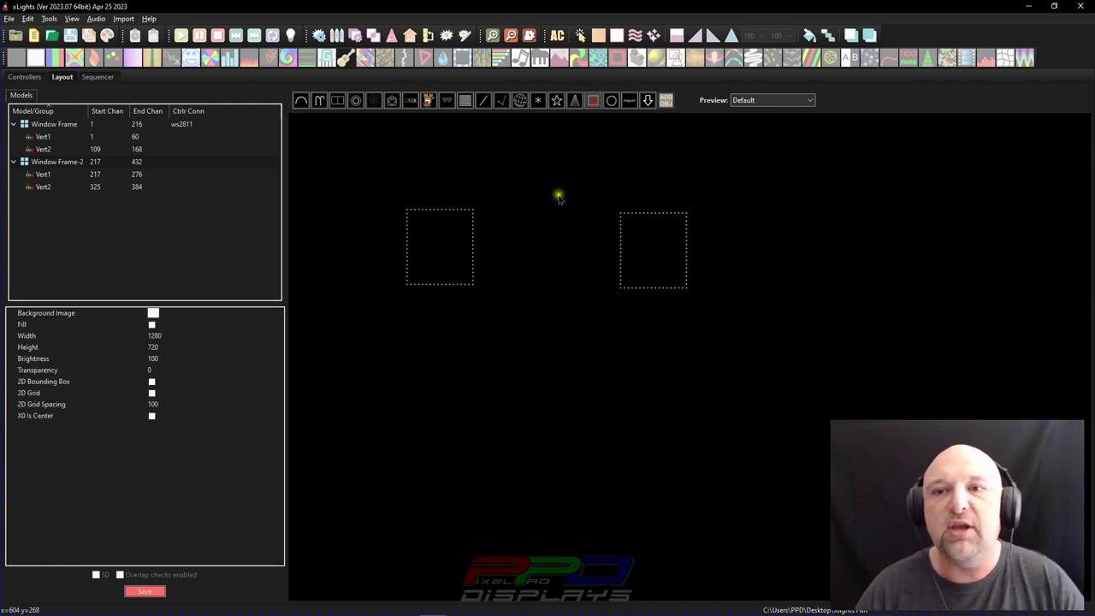
{"action": "left_click", "coordinate": [487, 209]}
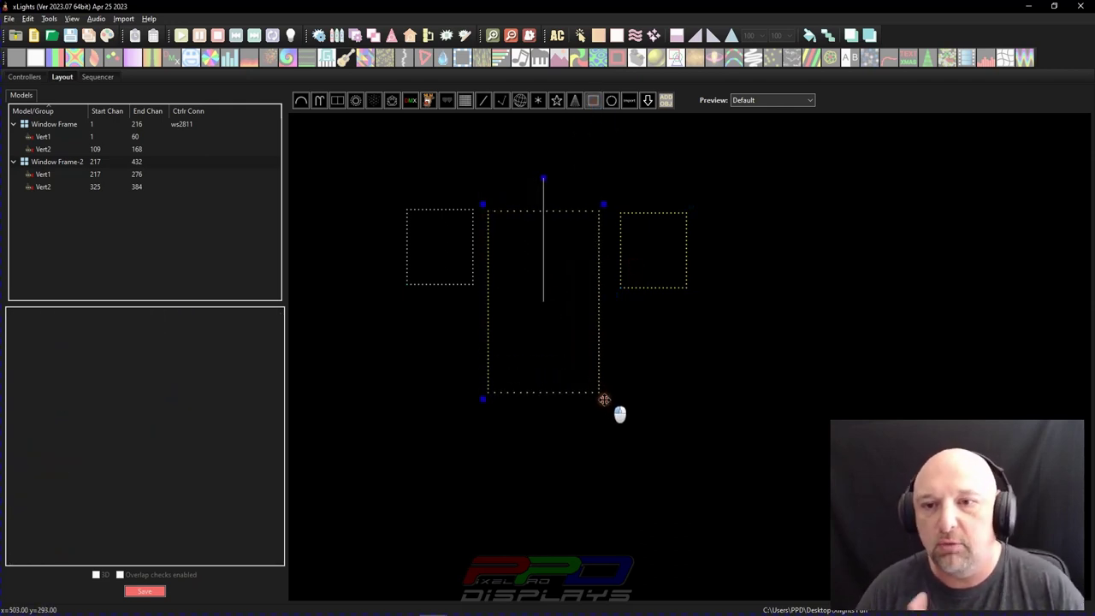
{"action": "left_click_drag", "start_coordinate": [487, 210], "coordinate": [603, 398]}
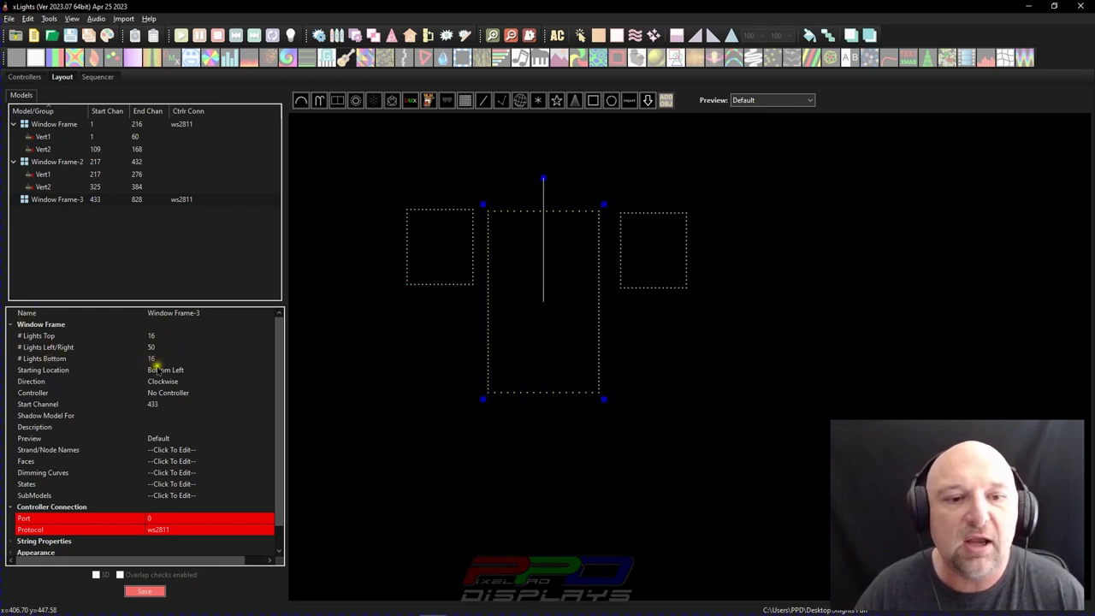
{"action": "left_click", "coordinate": [161, 360]}
{"action": "type", "text": "0"}
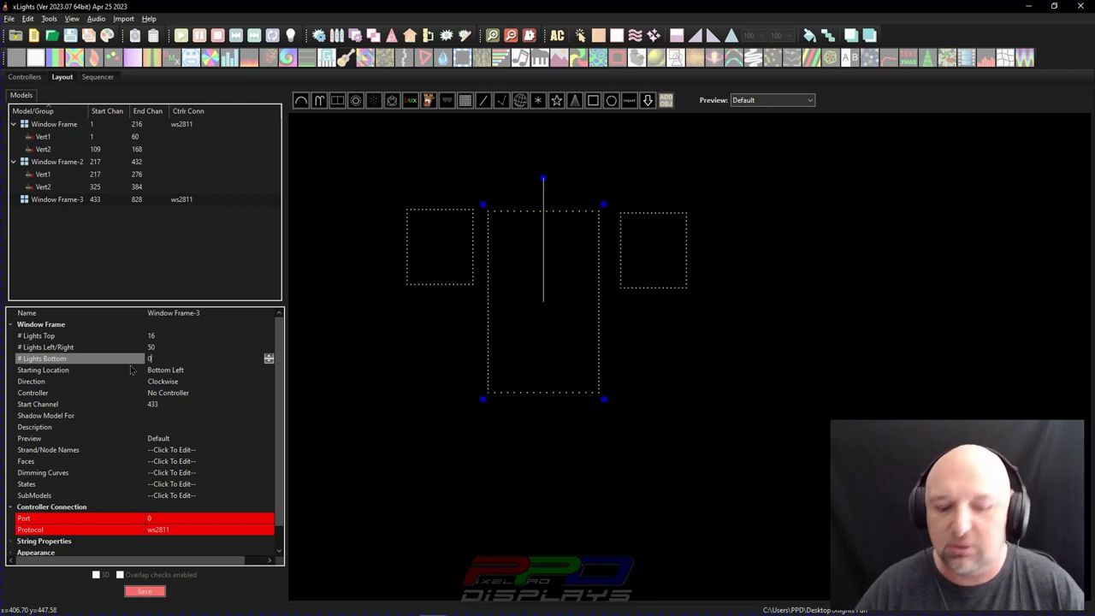
{"action": "key", "text": "Return"}
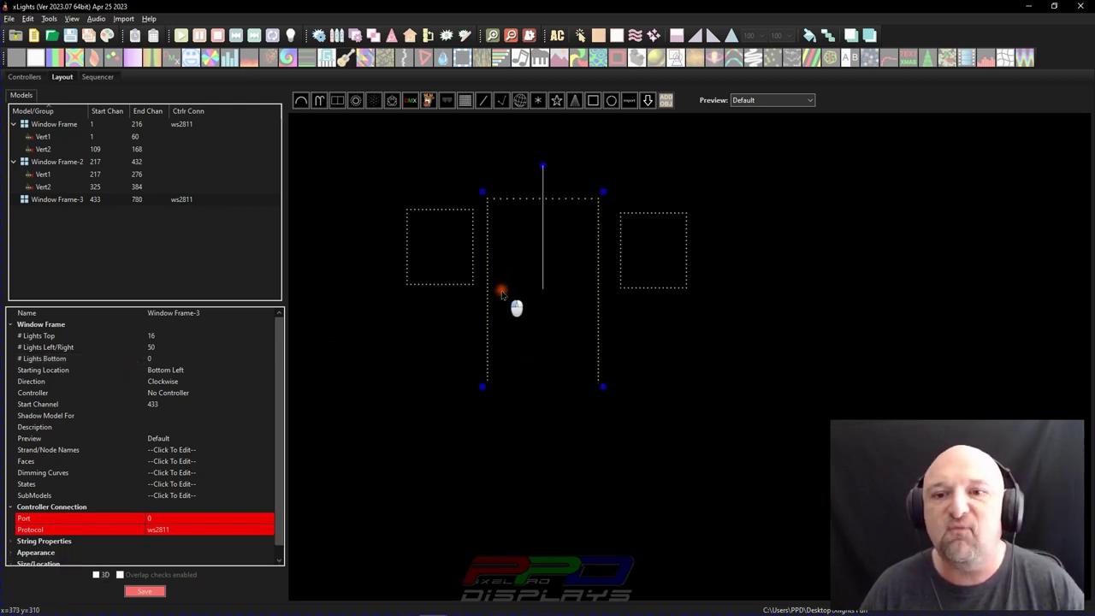
{"action": "left_click_drag", "start_coordinate": [502, 297], "coordinate": [506, 305]}
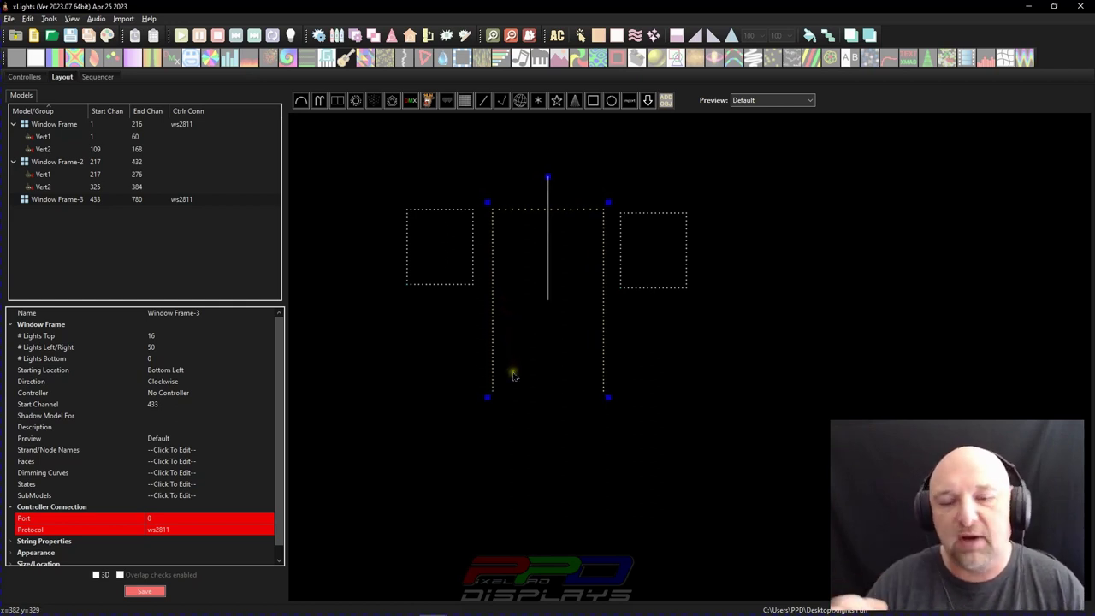
{"action": "left_click_drag", "start_coordinate": [587, 311], "coordinate": [585, 316]}
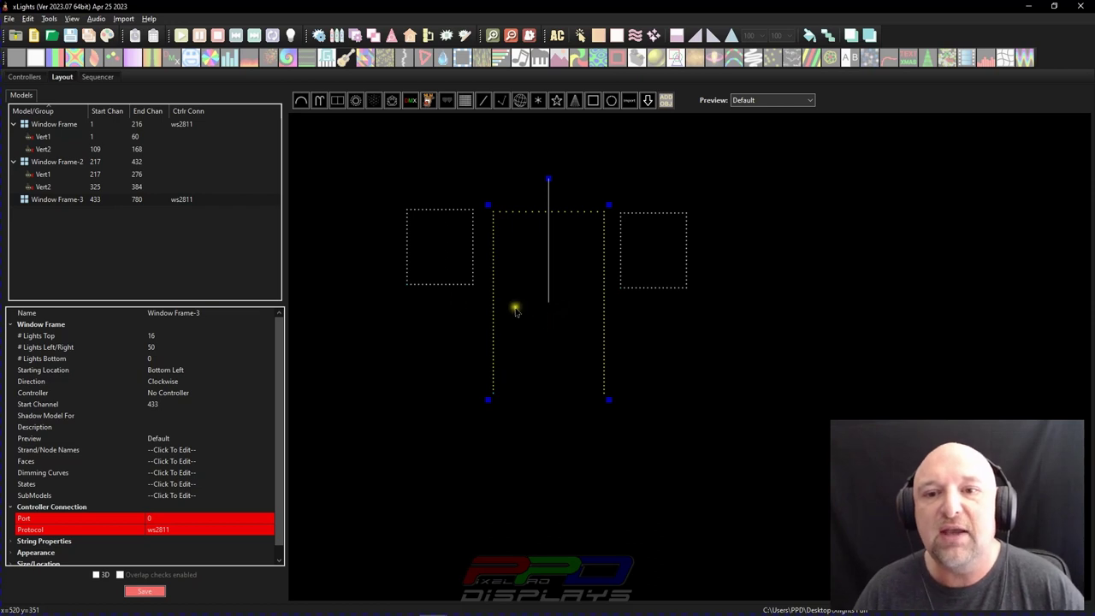
Open Window Frame-3's SubModels editor and add a submodel named Vert1.
{"action": "left_click", "coordinate": [220, 429]}
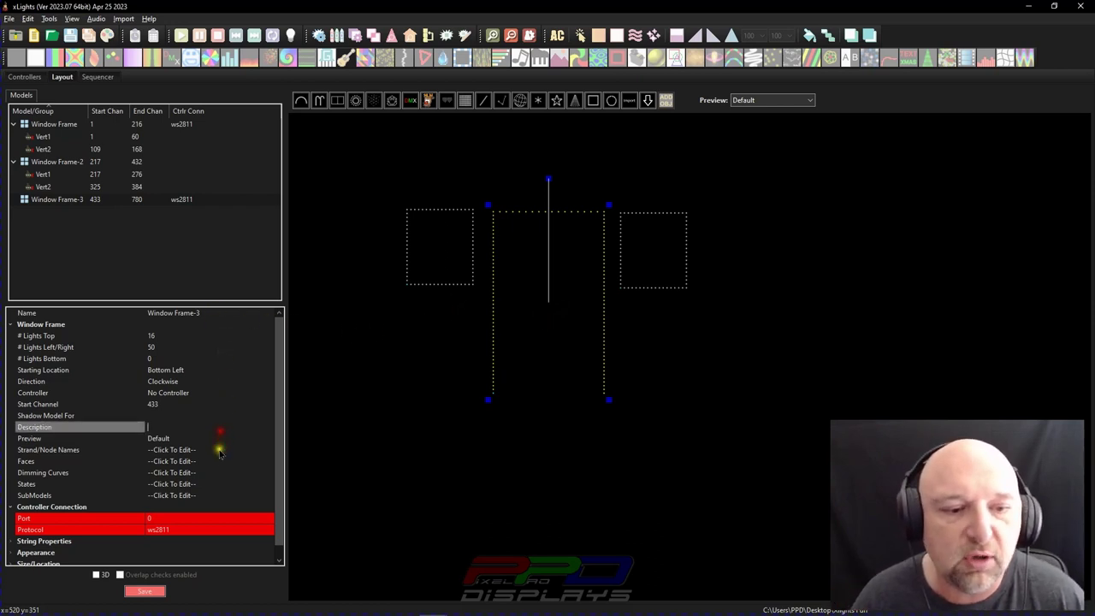
{"action": "left_click", "coordinate": [220, 494]}
{"action": "left_click", "coordinate": [268, 496]}
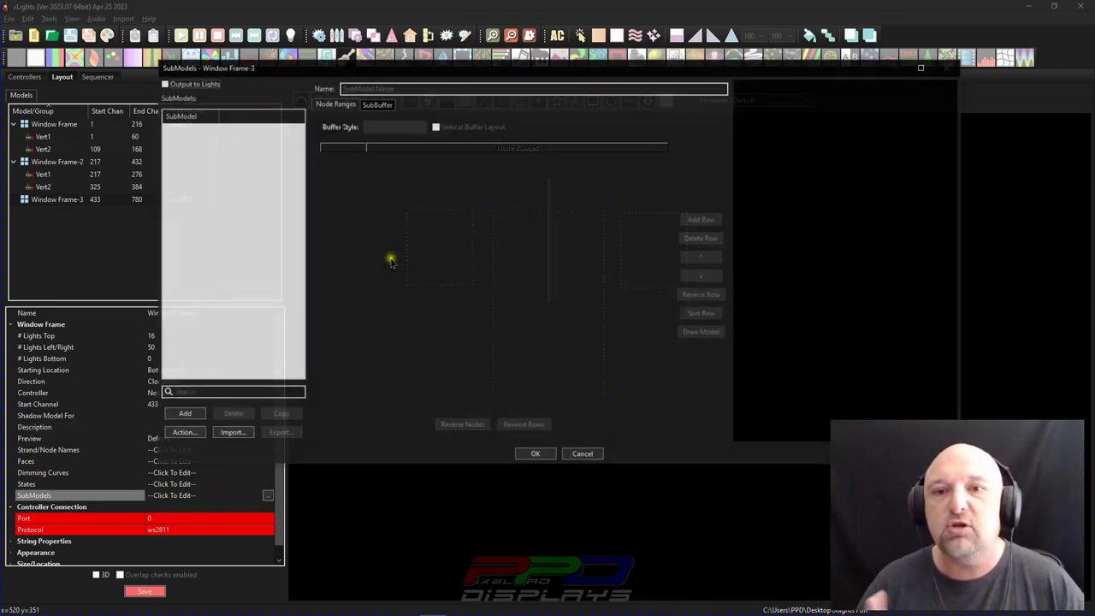
{"action": "left_click", "coordinate": [182, 415]}
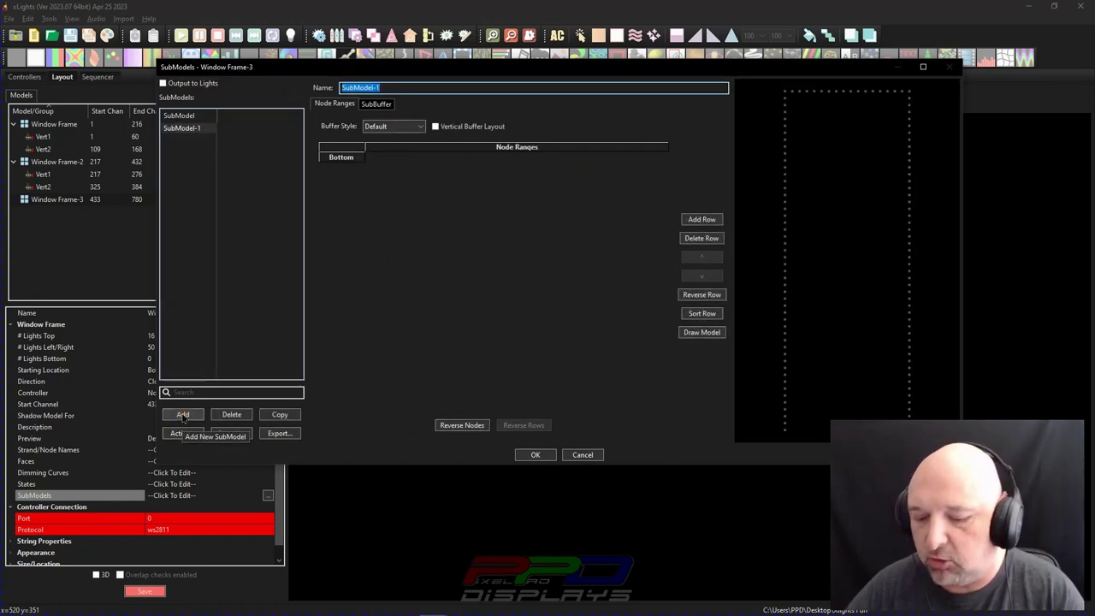
{"action": "type", "text": "Vert1"}
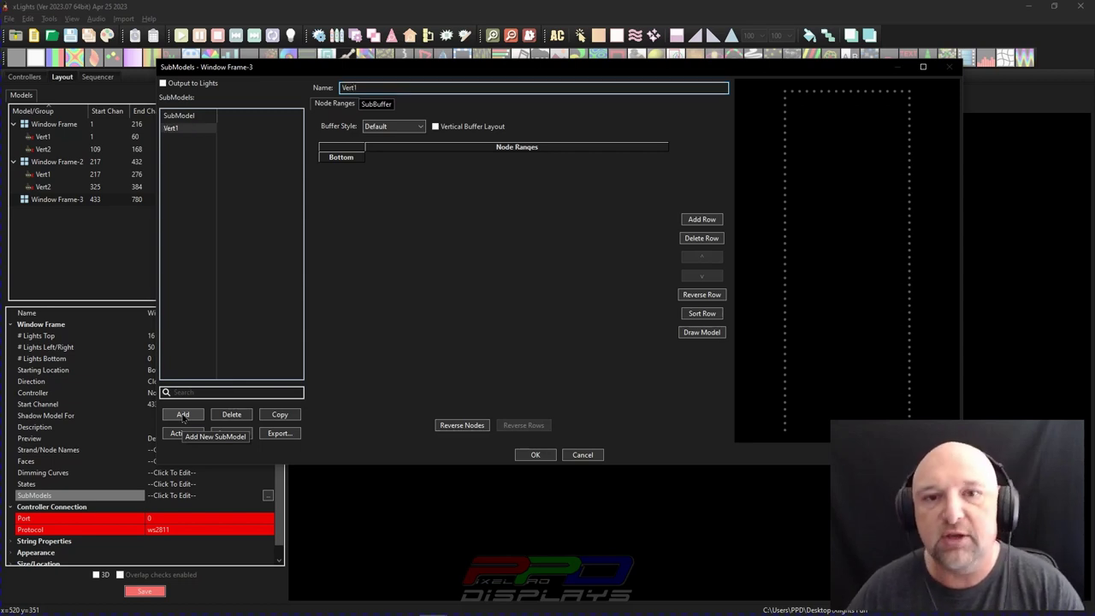
{"action": "left_click", "coordinate": [382, 159]}
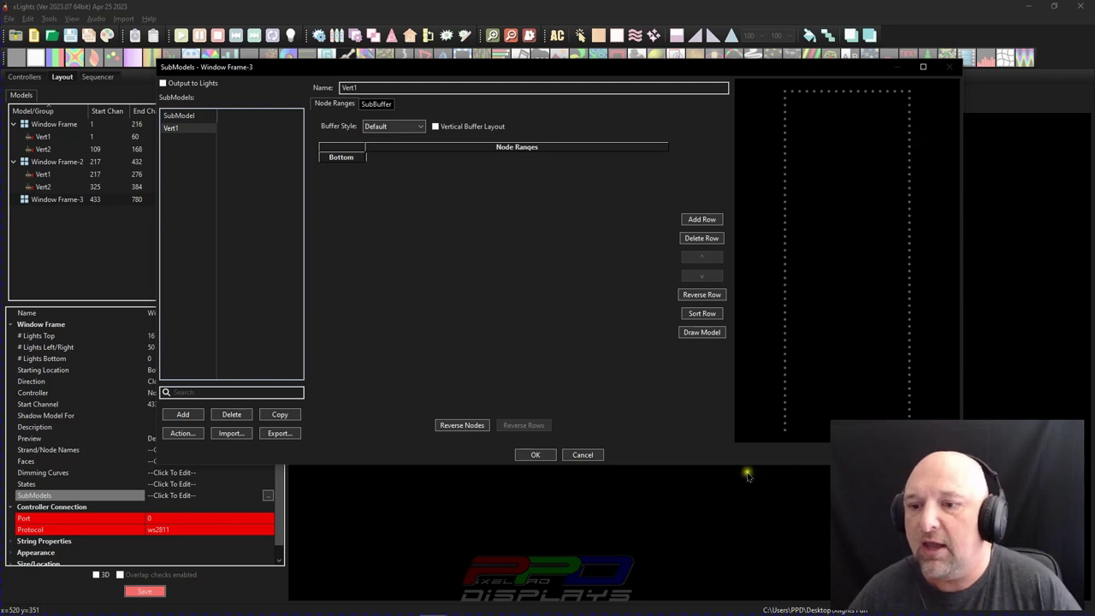
Select the left-edge nodes so Vert1's node range becomes 1-50.
{"action": "left_click_drag", "start_coordinate": [742, 466], "coordinate": [752, 571]}
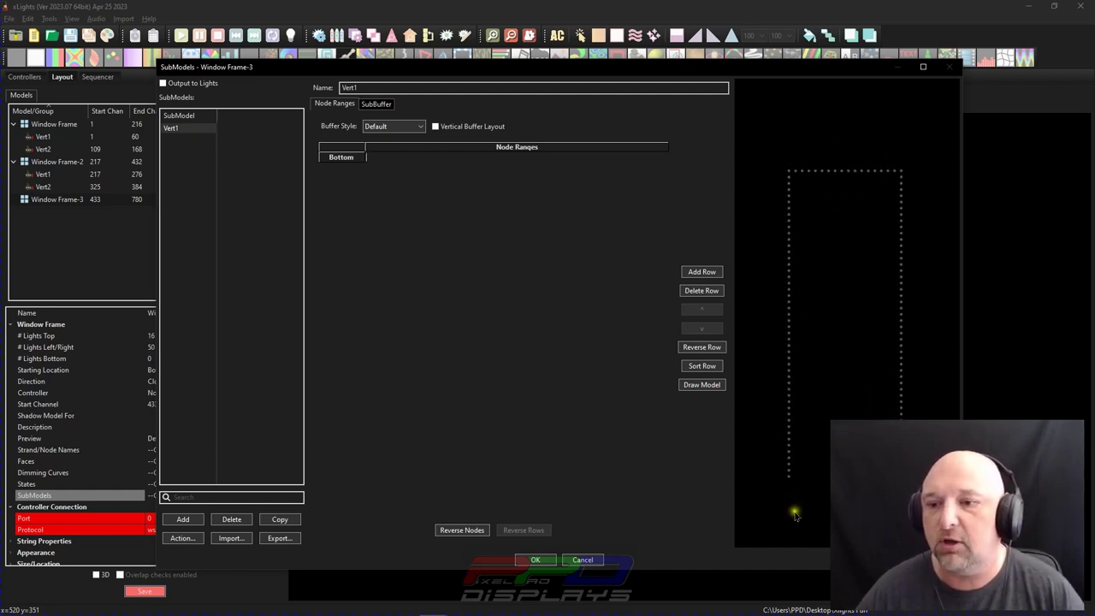
{"action": "scroll", "coordinate": [790, 505], "scroll_direction": "up", "scroll_amount": 2}
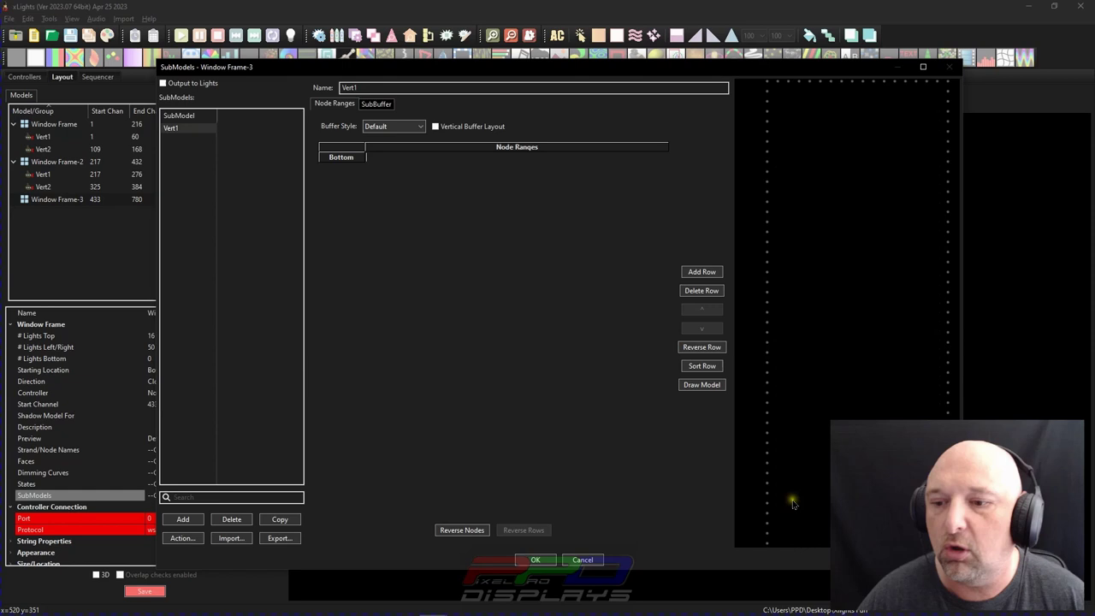
{"action": "scroll", "coordinate": [783, 474], "scroll_direction": "up", "scroll_amount": 1}
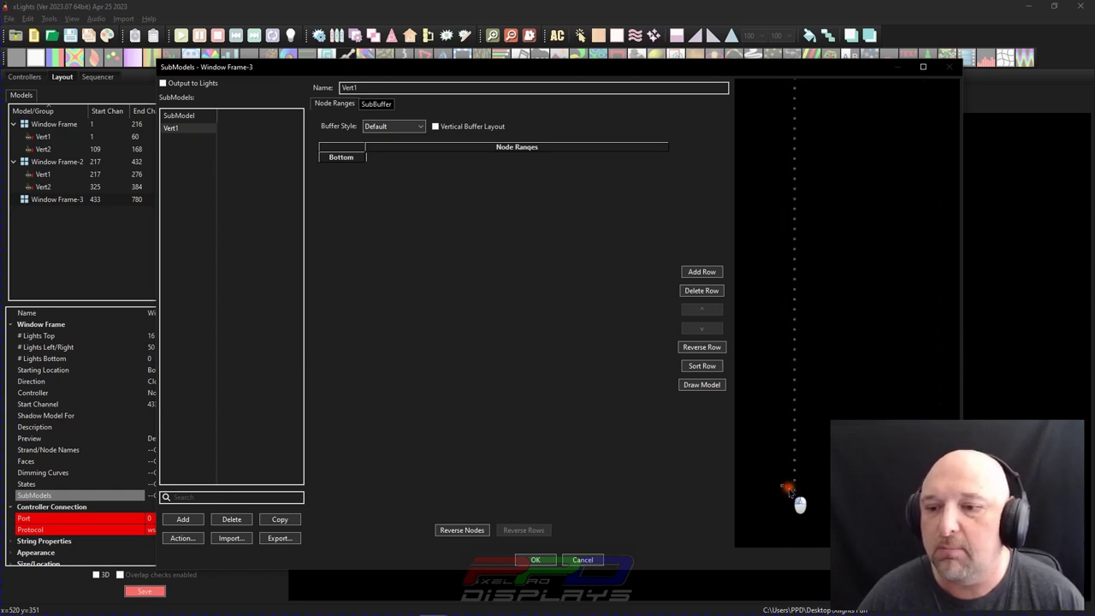
{"action": "mouse_move", "coordinate": [798, 503]}
{"action": "left_mouse_down"}
{"action": "mouse_move", "coordinate": [784, 447]}
{"action": "mouse_move", "coordinate": [807, 453]}
{"action": "left_mouse_up"}
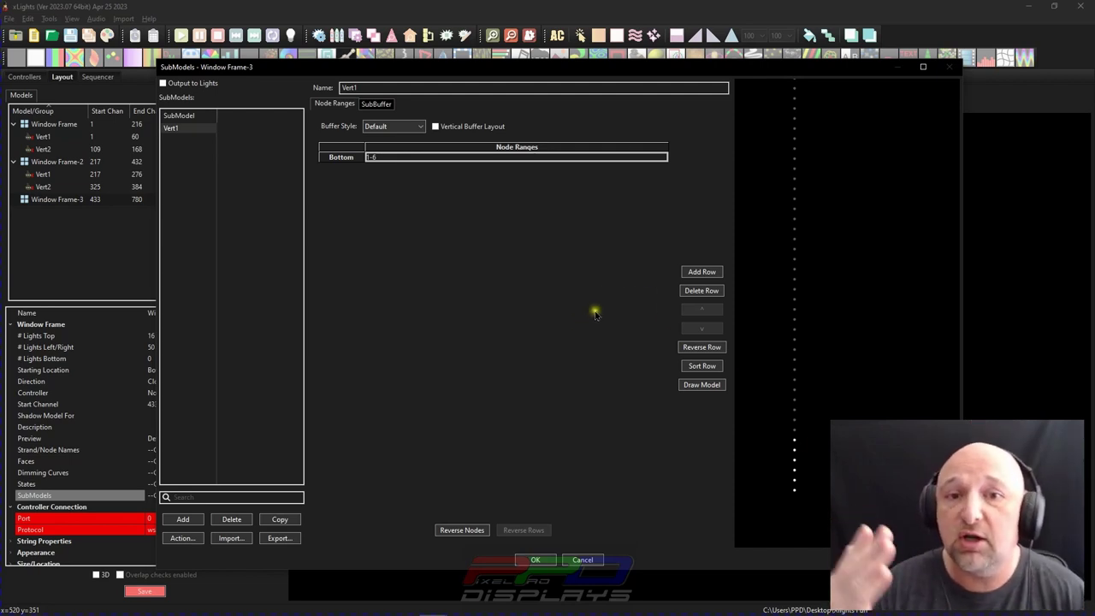
{"action": "left_click_drag", "start_coordinate": [788, 427], "coordinate": [810, 434]}
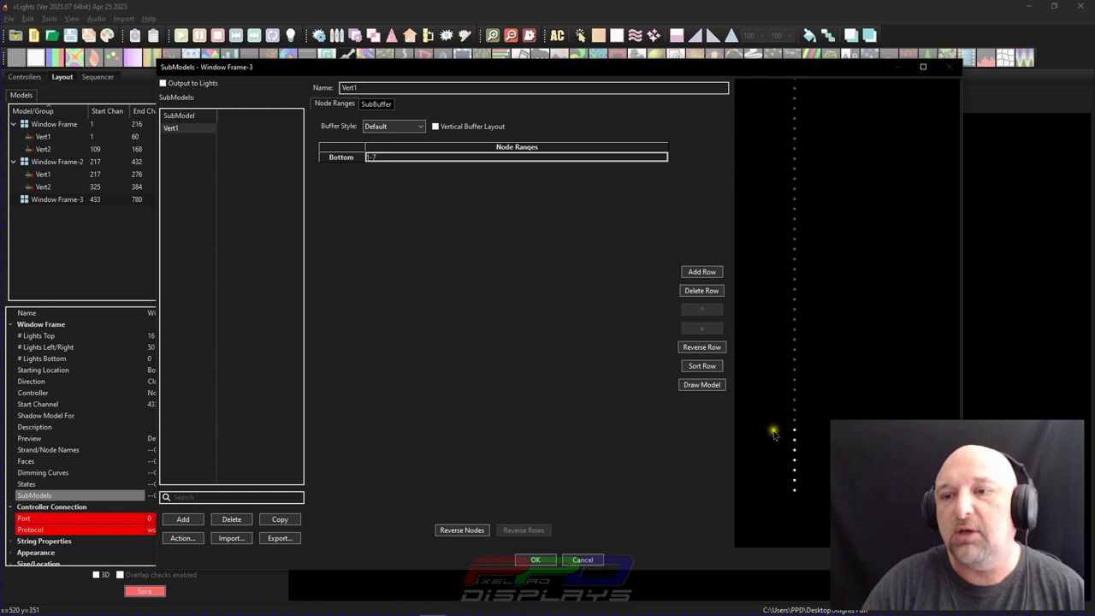
{"action": "scroll", "coordinate": [759, 325], "scroll_direction": "down", "scroll_amount": 3}
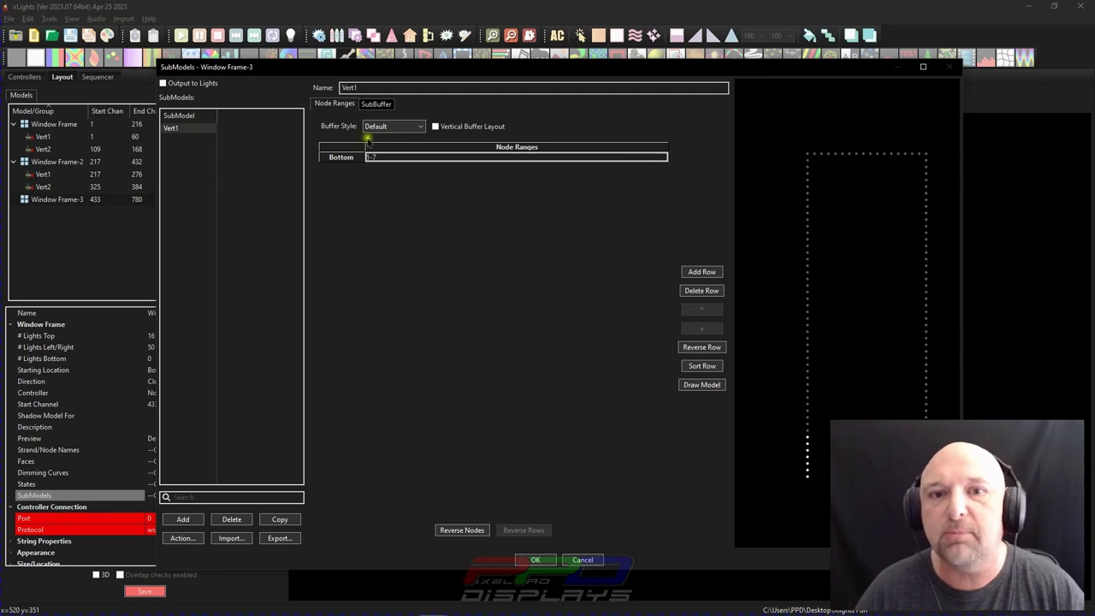
{"action": "left_click", "coordinate": [394, 158]}
{"action": "type", "text": "50"}
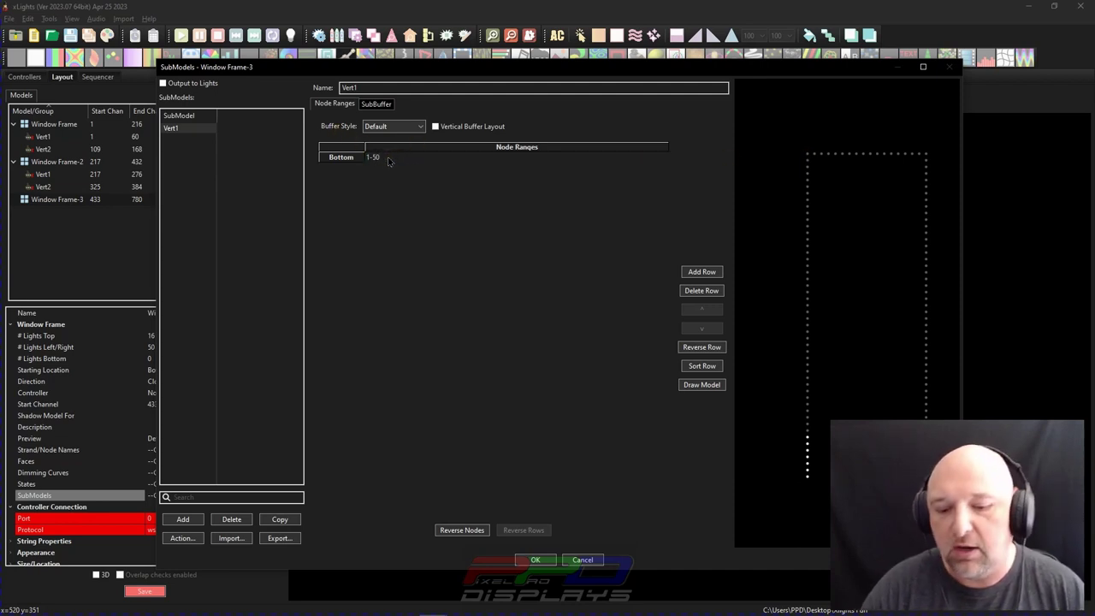
{"action": "left_click", "coordinate": [389, 160]}
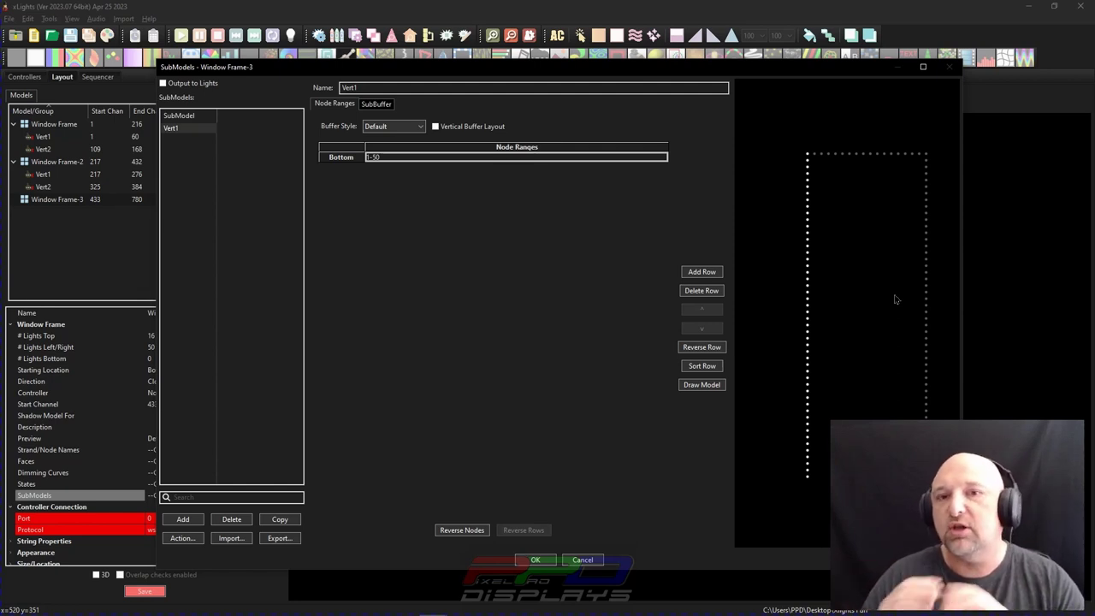
{"action": "scroll", "coordinate": [851, 318], "scroll_direction": "up", "scroll_amount": 2}
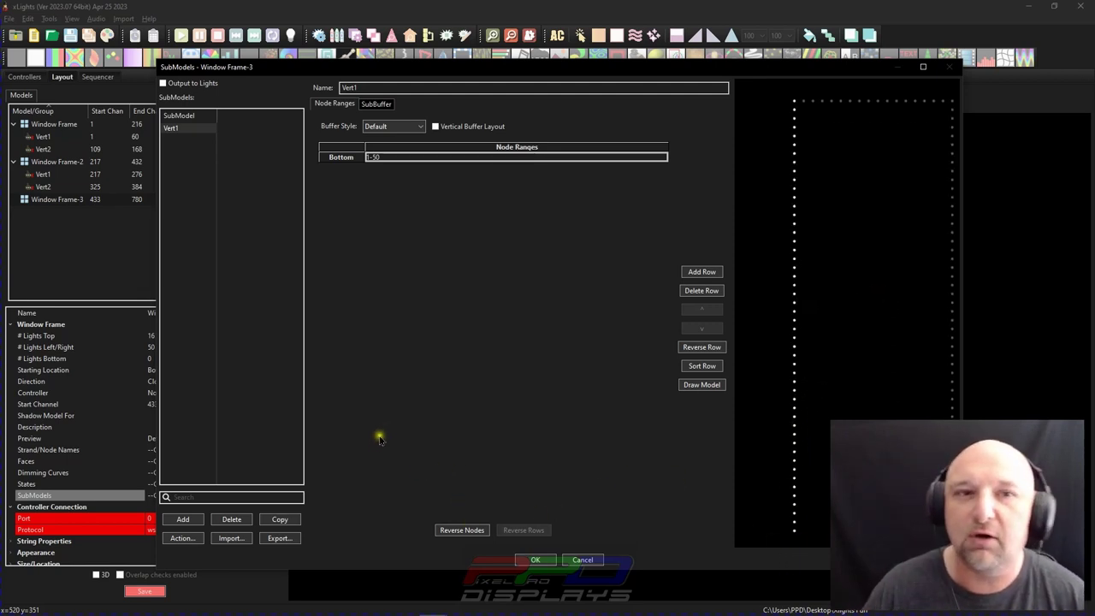
Add submodel Vert2 to Window Frame-3 with node range 116-67.
{"action": "left_click", "coordinate": [183, 519]}
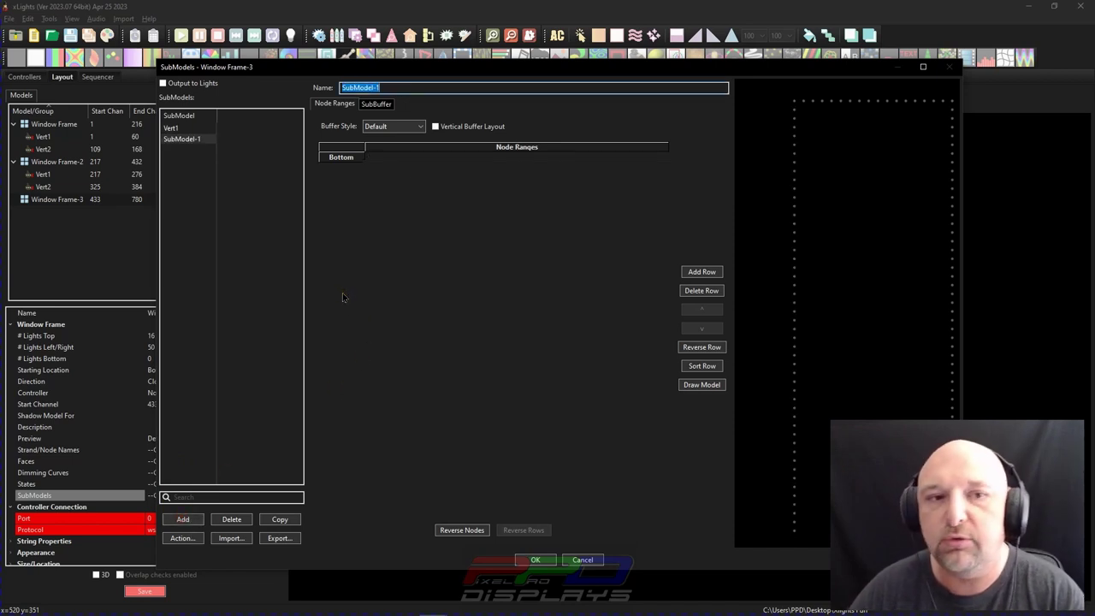
{"action": "type", "text": "Vert2"}
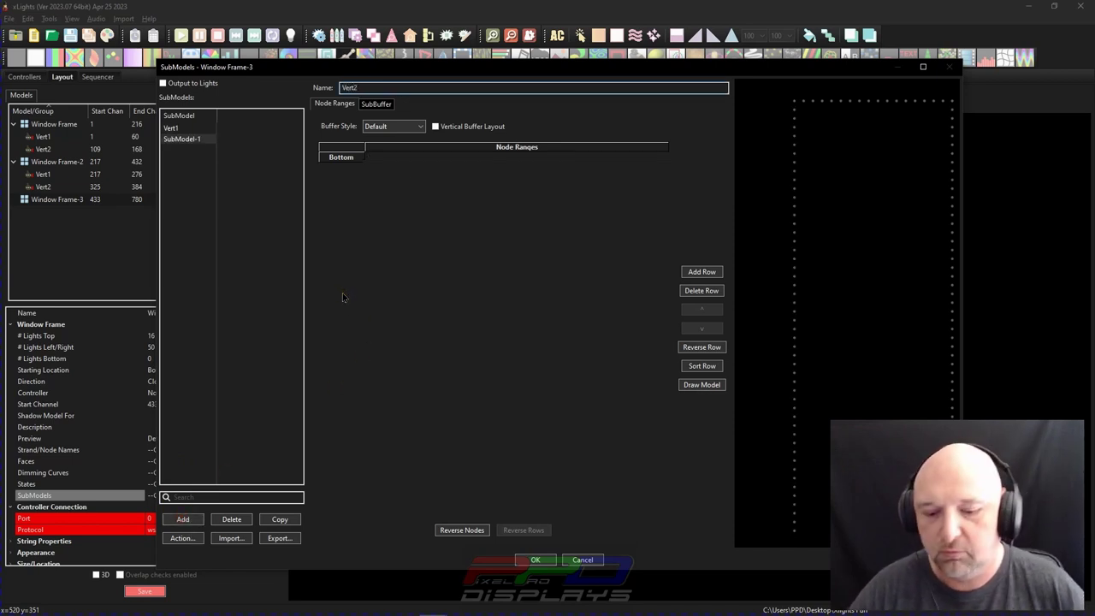
{"action": "key", "text": "Return"}
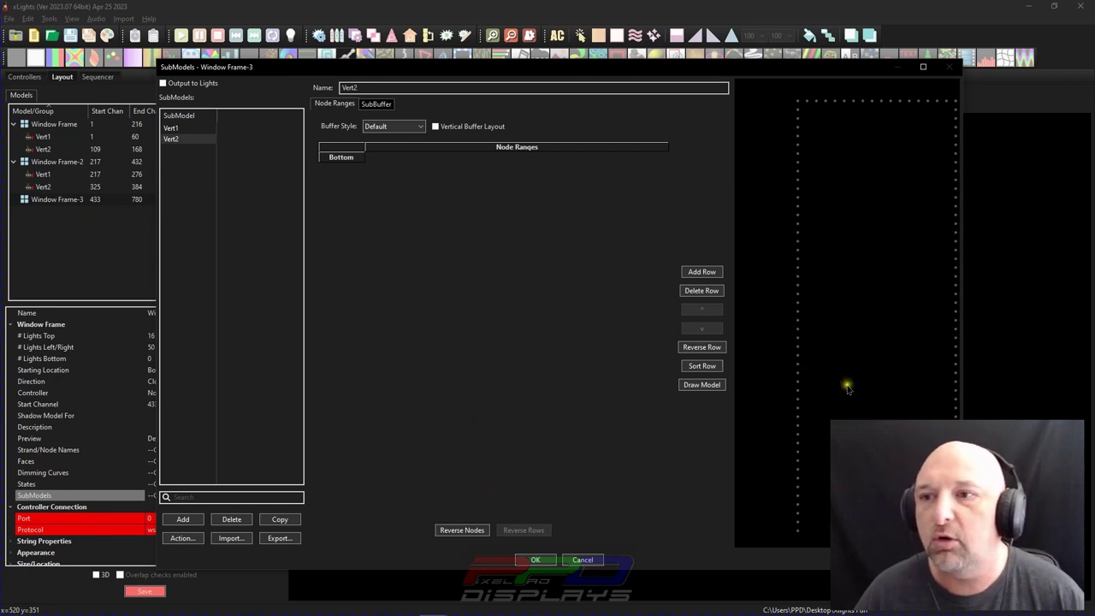
{"action": "left_click", "coordinate": [403, 157]}
{"action": "type", "text": "116-67"}
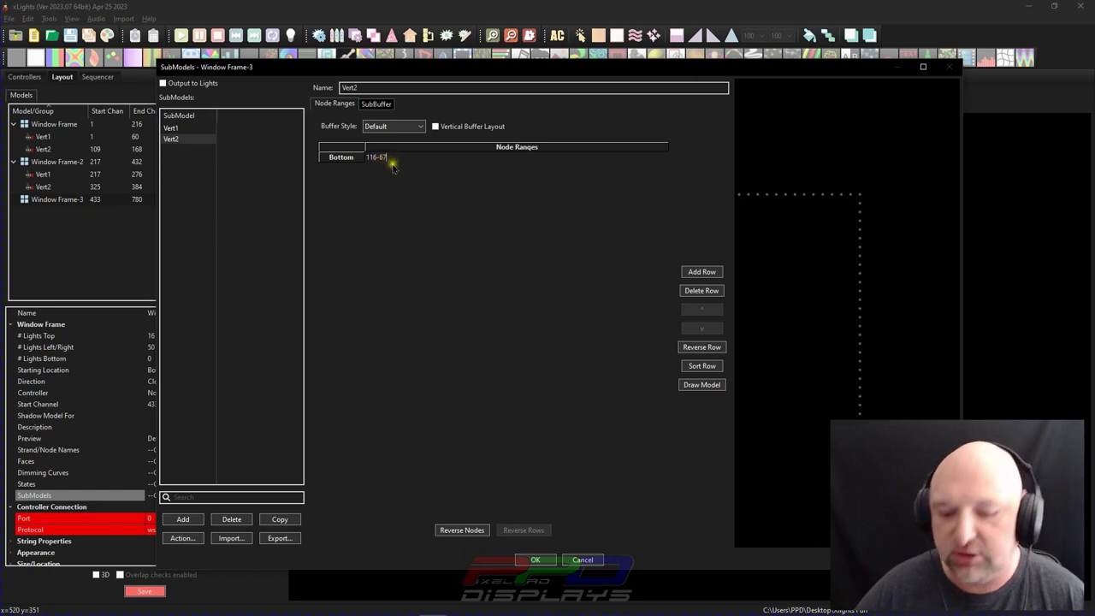
{"action": "left_click", "coordinate": [386, 161]}
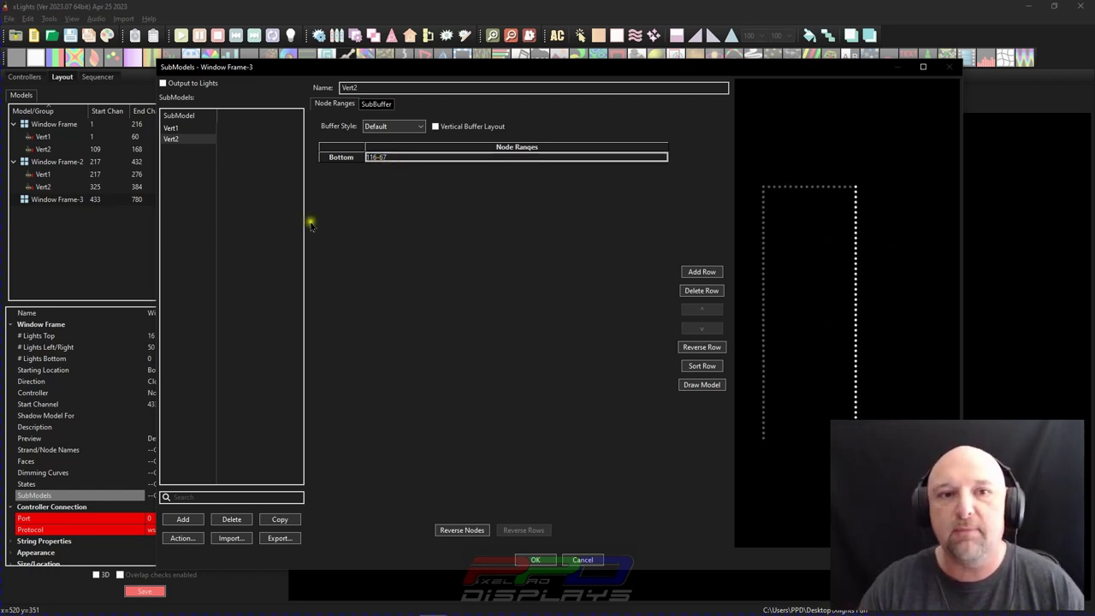
{"action": "left_click", "coordinate": [171, 139]}
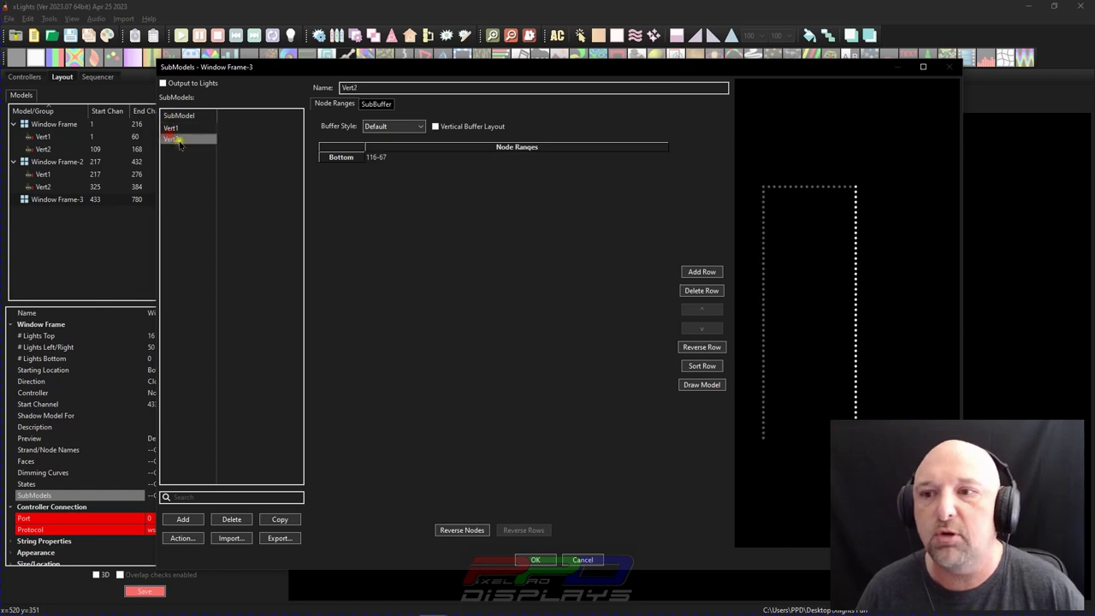
Close the SubModels editor, expand Window Frame-3 and start selecting the Vert submodels.
{"action": "left_click", "coordinate": [535, 560]}
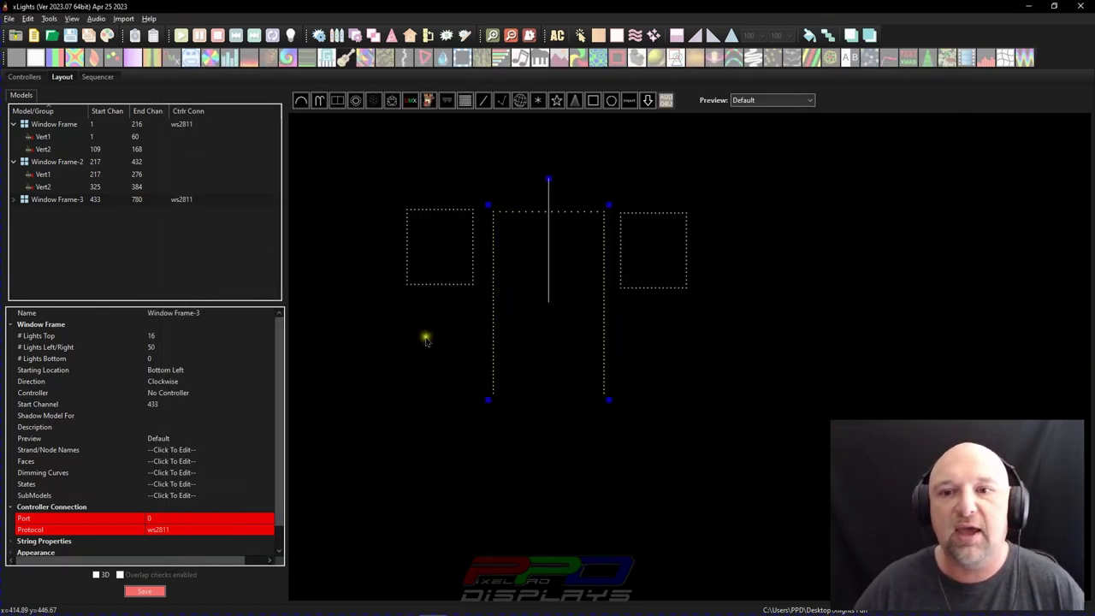
{"action": "left_click", "coordinate": [13, 199]}
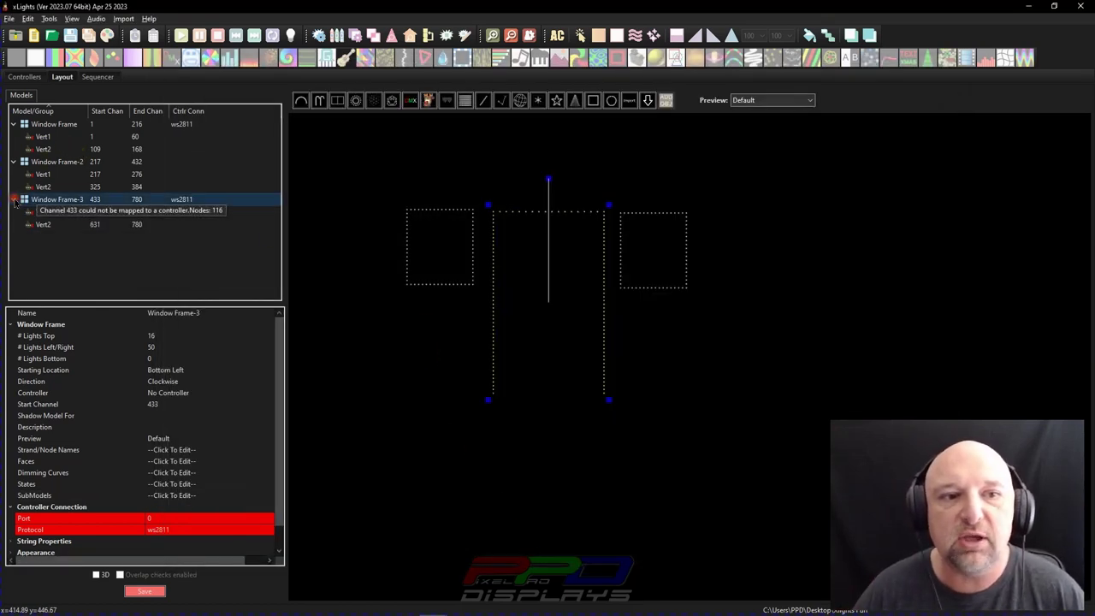
{"action": "left_click", "coordinate": [43, 224]}
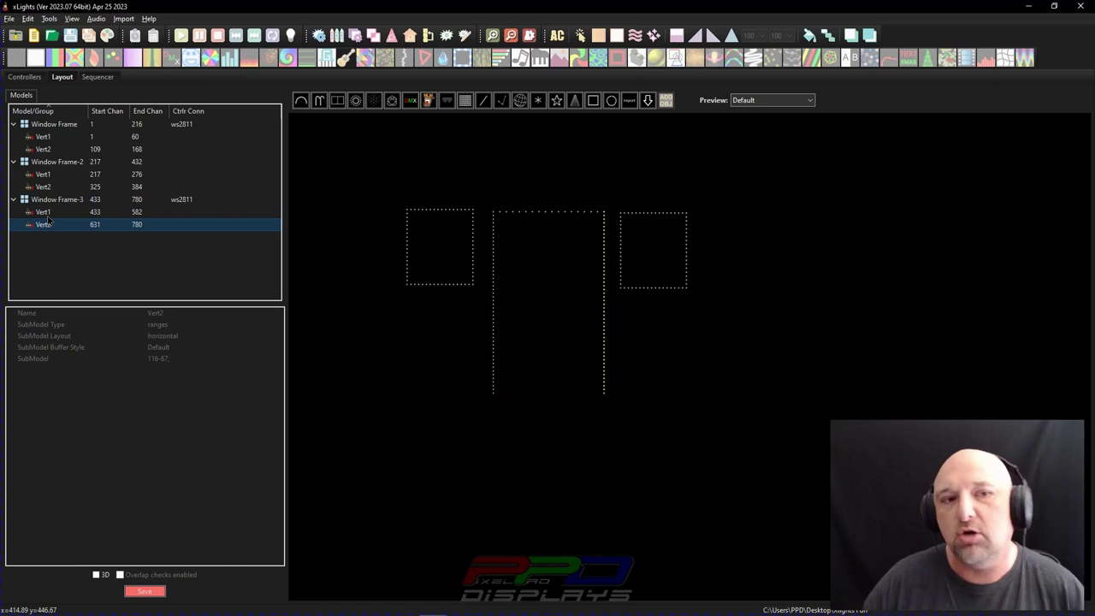
{"action": "left_click", "coordinate": [25, 211], "text": "ctrl"}
{"action": "left_click", "coordinate": [43, 187], "text": "ctrl"}
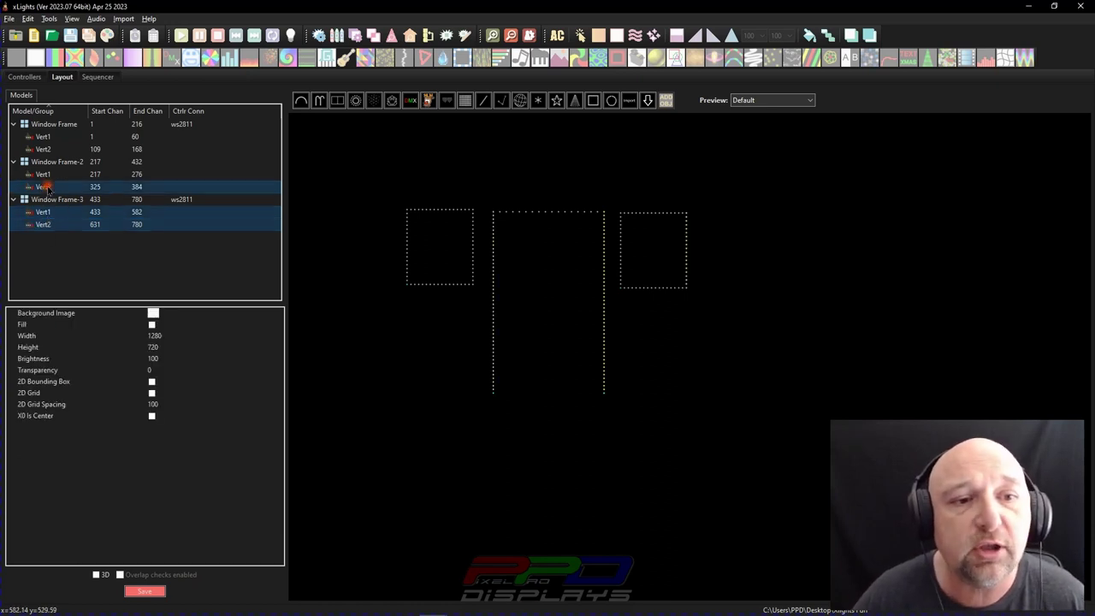
{"action": "left_click", "coordinate": [43, 149], "text": "ctrl"}
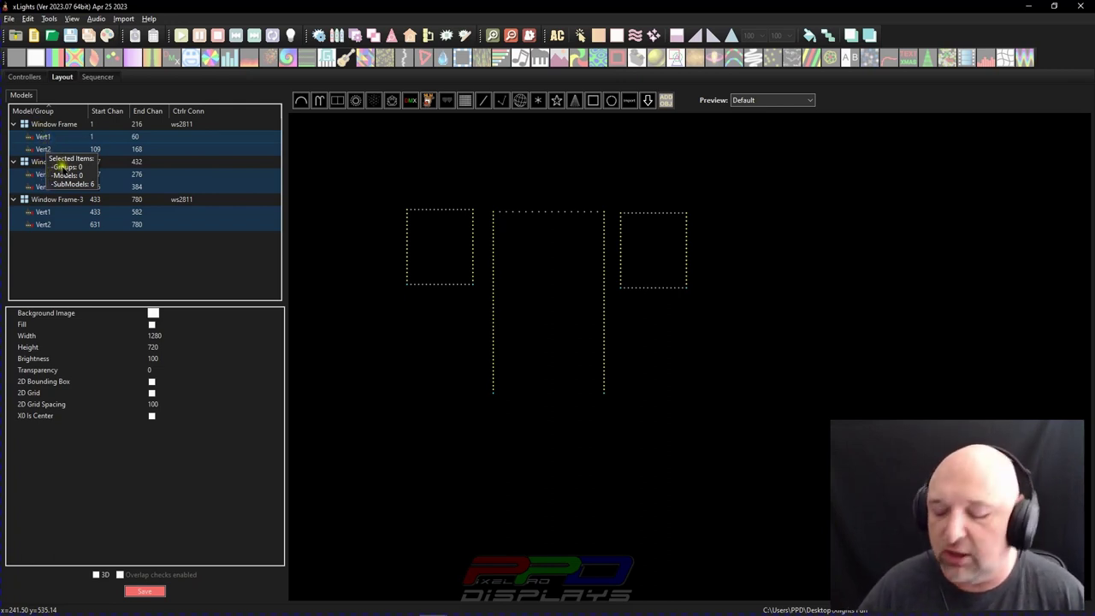
Redo the selection so all six Vert1/Vert2 submodels are selected.
{"action": "left_click", "coordinate": [75, 251]}
{"action": "left_click", "coordinate": [51, 224]}
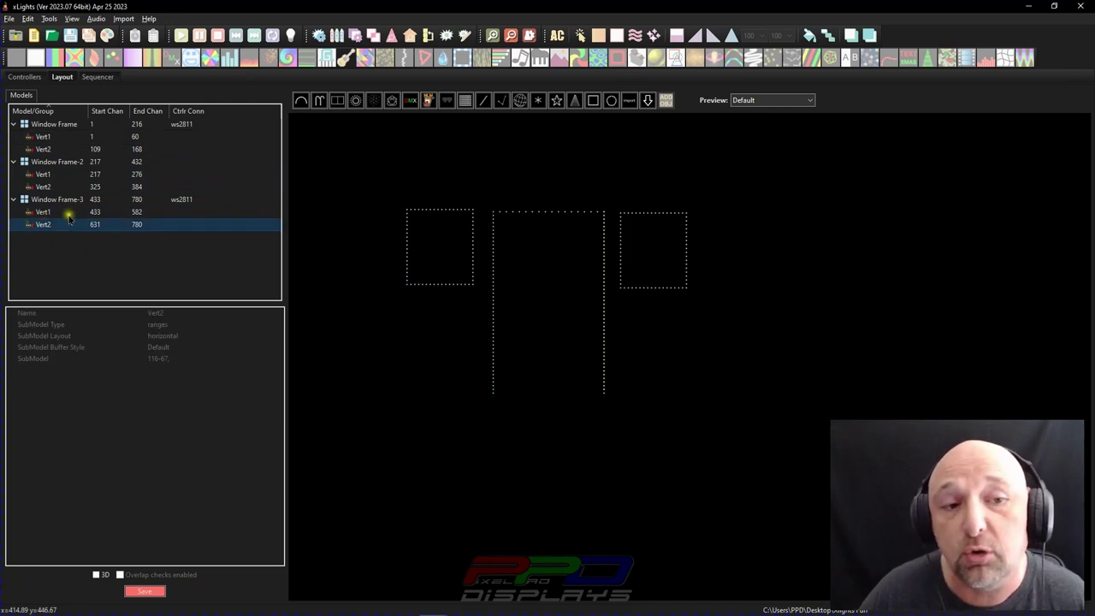
{"action": "left_click", "coordinate": [73, 211], "text": "ctrl"}
{"action": "left_click", "coordinate": [68, 187], "text": "ctrl"}
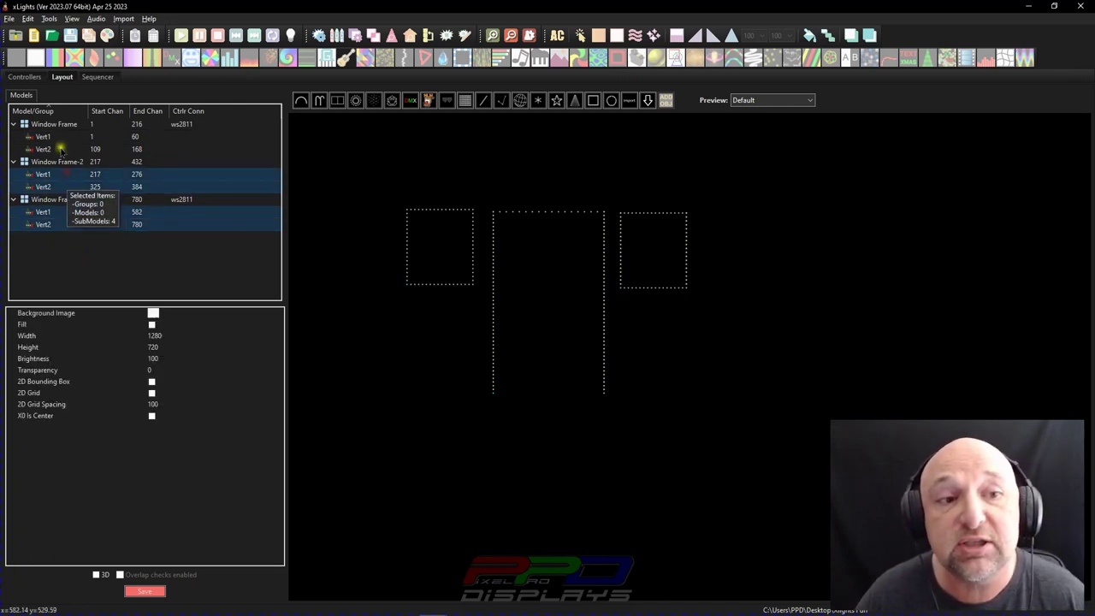
{"action": "left_click", "coordinate": [64, 149], "text": "ctrl"}
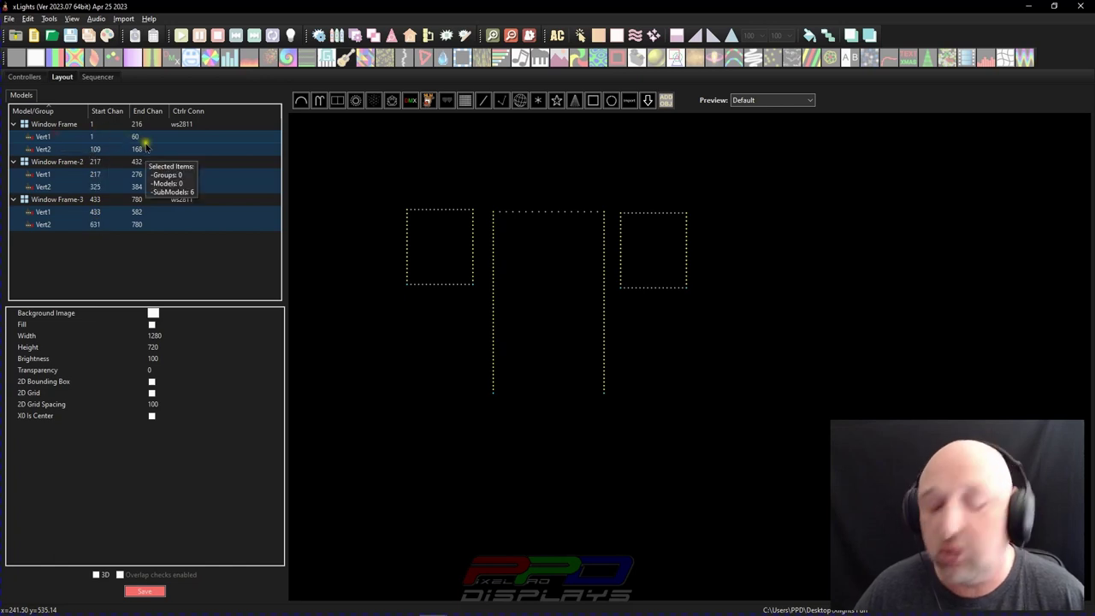
Group the six selected Vert1/Vert2 submodels into a new group named 'Other Verticals'.
{"action": "right_click", "coordinate": [145, 139]}
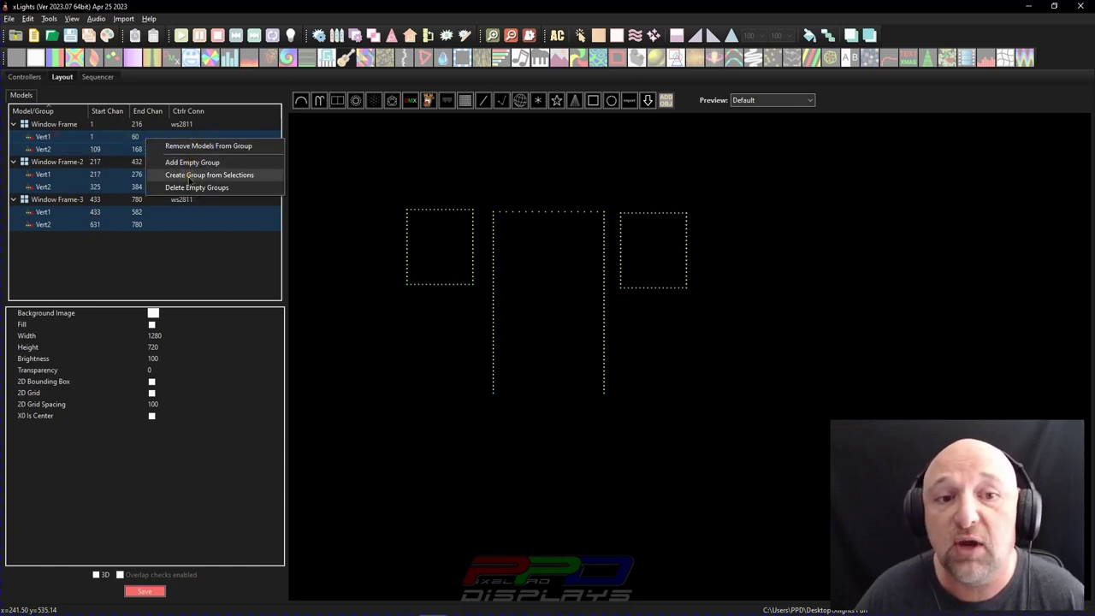
{"action": "left_click", "coordinate": [231, 175]}
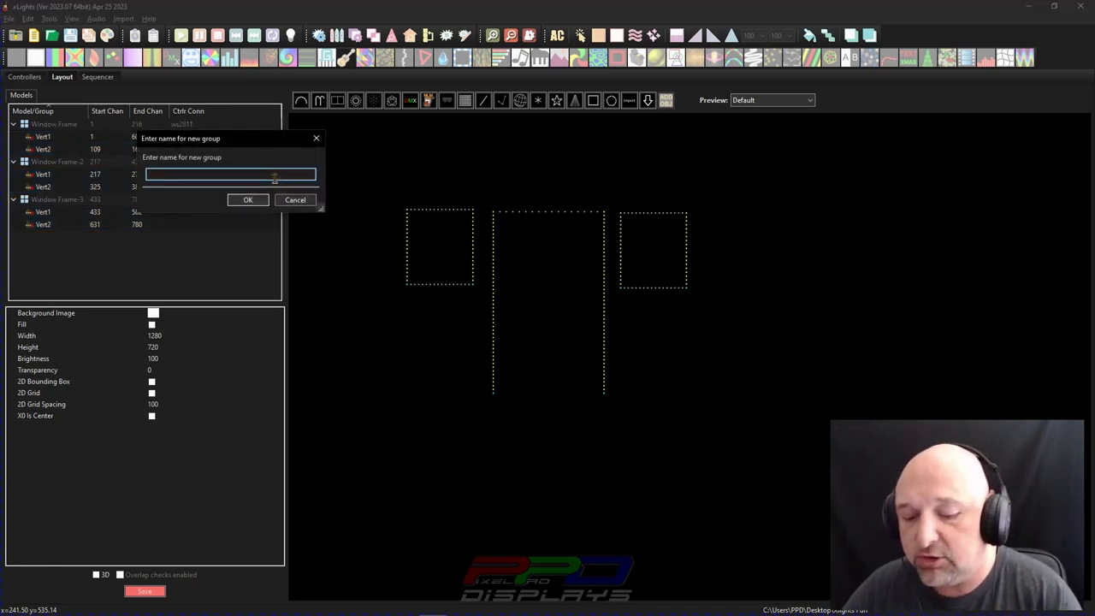
{"action": "type", "text": "Other Vert"}
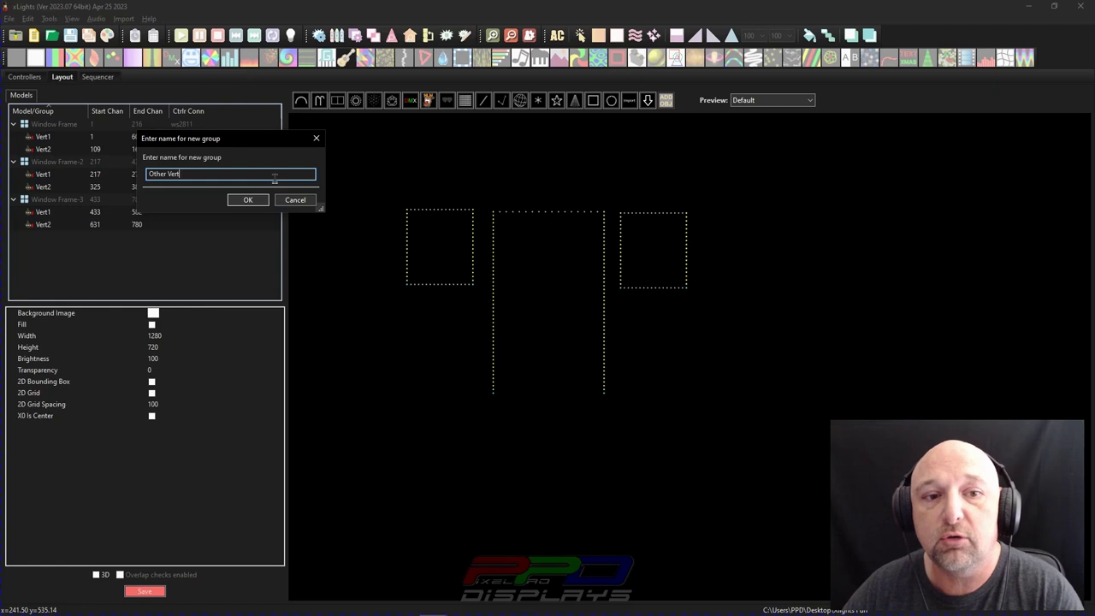
{"action": "type", "text": "icals"}
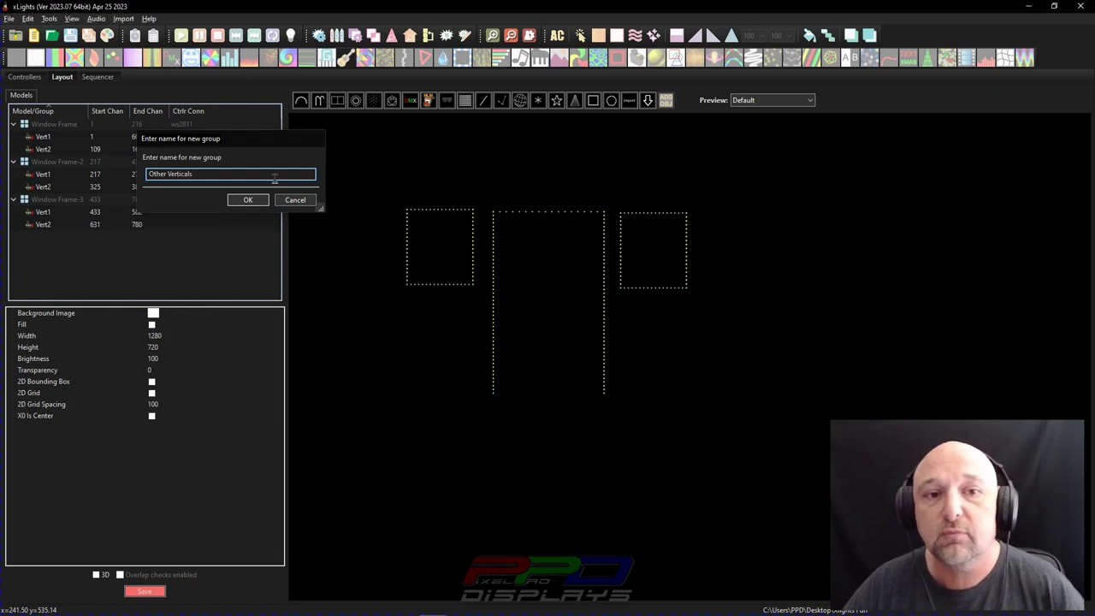
{"action": "key", "text": "Return"}
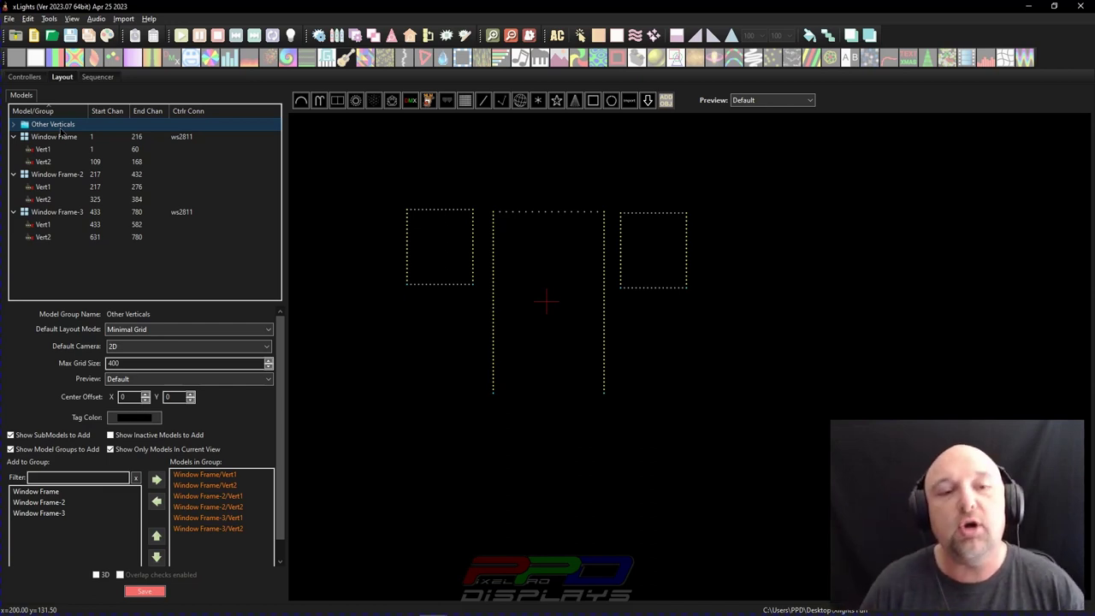
{"action": "left_click", "coordinate": [430, 213]}
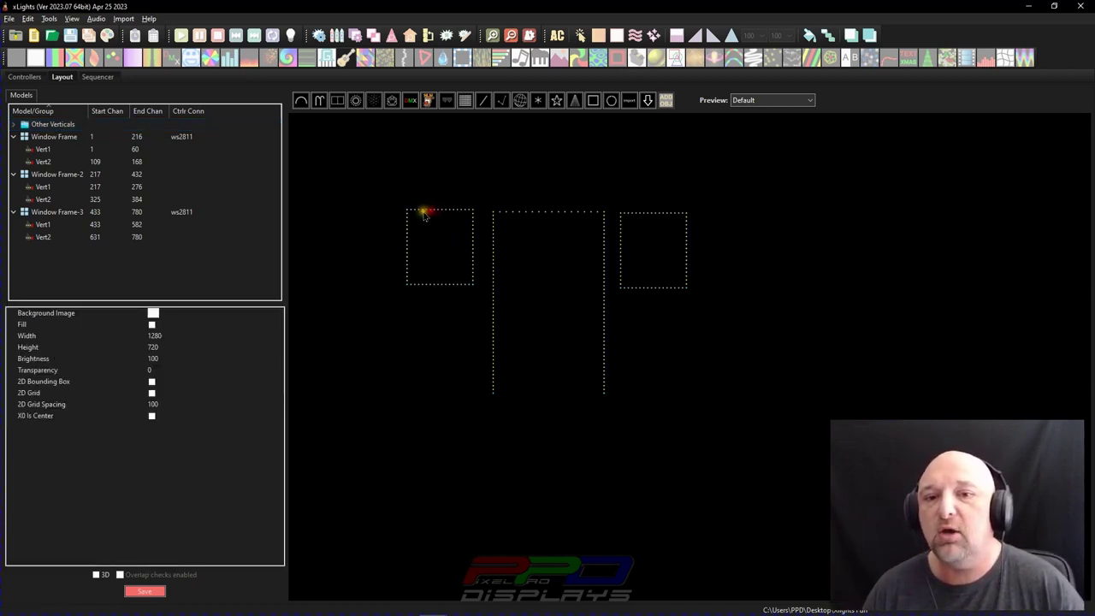